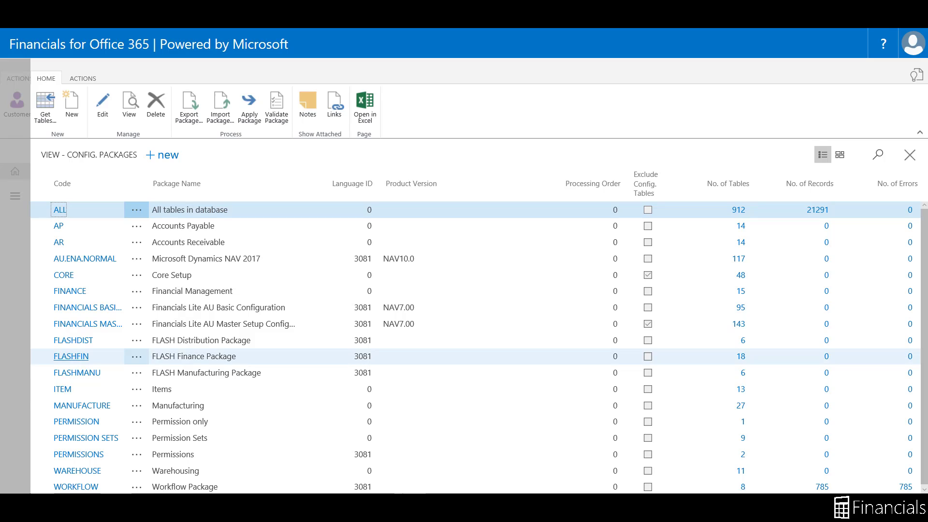
Open the FLASHFIN configuration package and review which fields are included for the Item table.
click(65, 349)
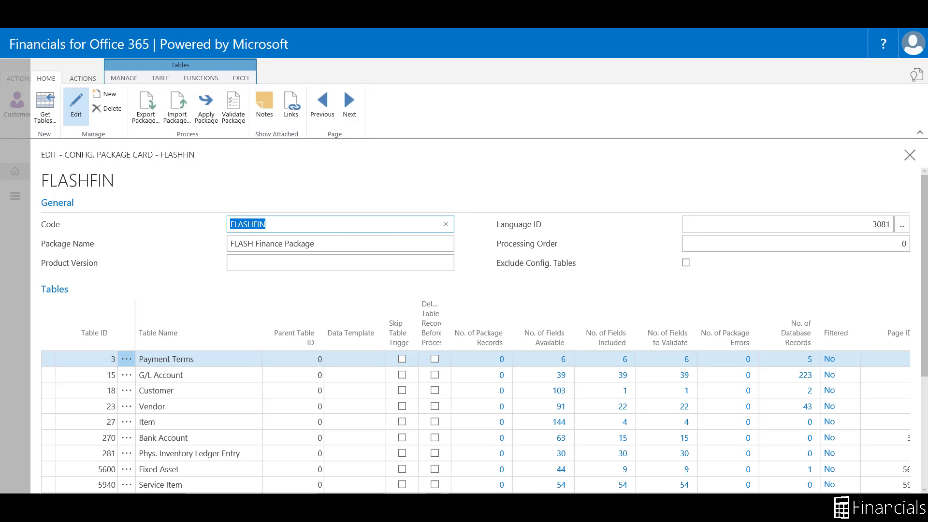
click(77, 419)
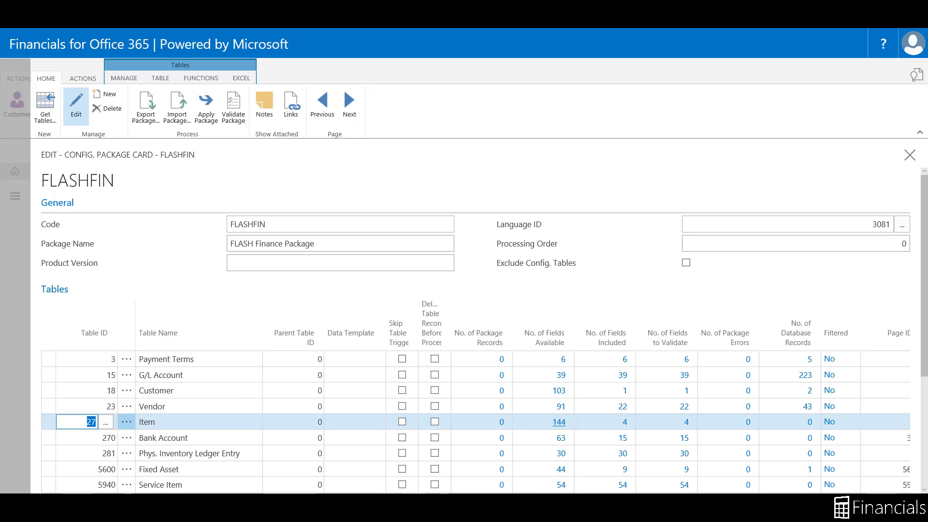
click(624, 422)
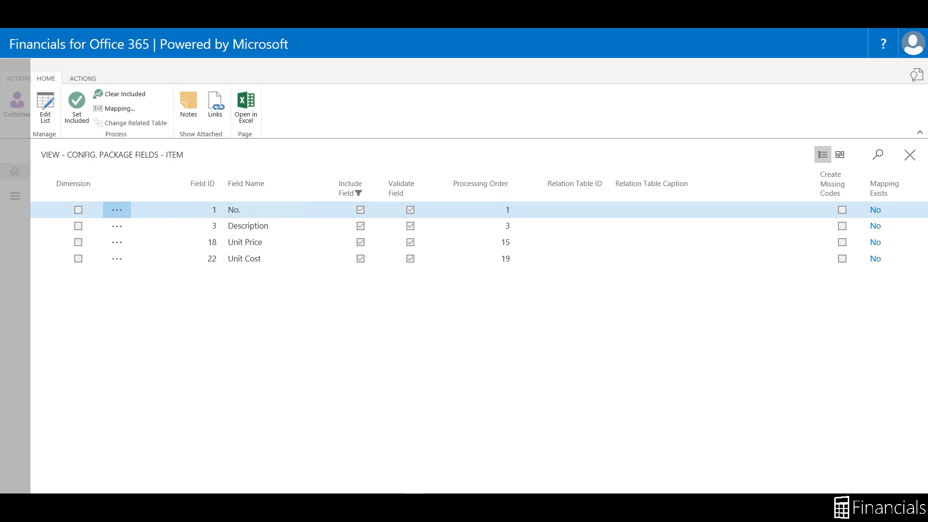
click(14, 366)
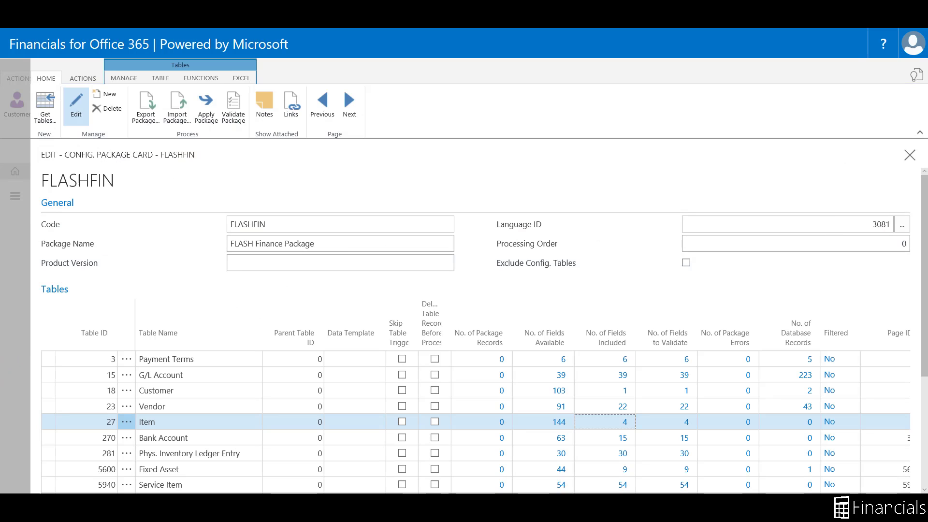
Search the Item table's available fields for "Unit of measure" and include Base, Sales and Purch. Unit of Measure.
click(559, 422)
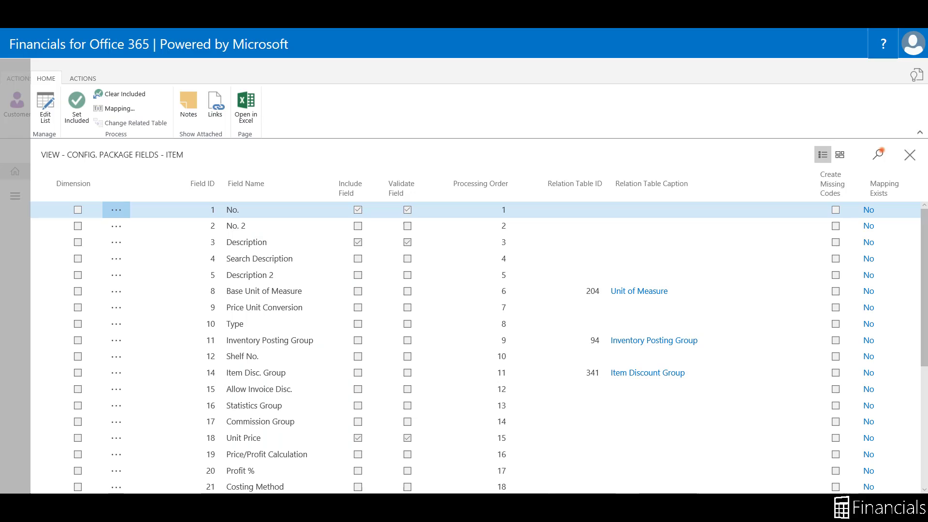
click(878, 154)
text(Unit of measure)
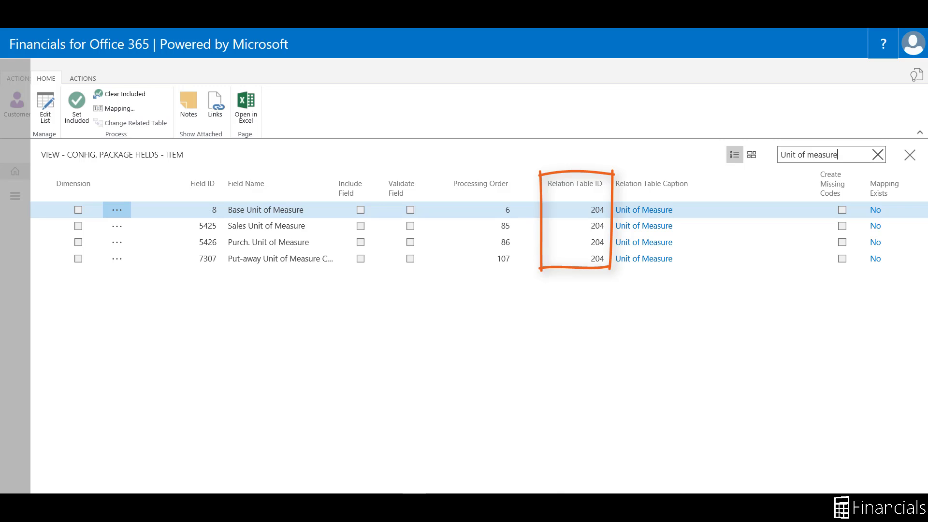
click(45, 106)
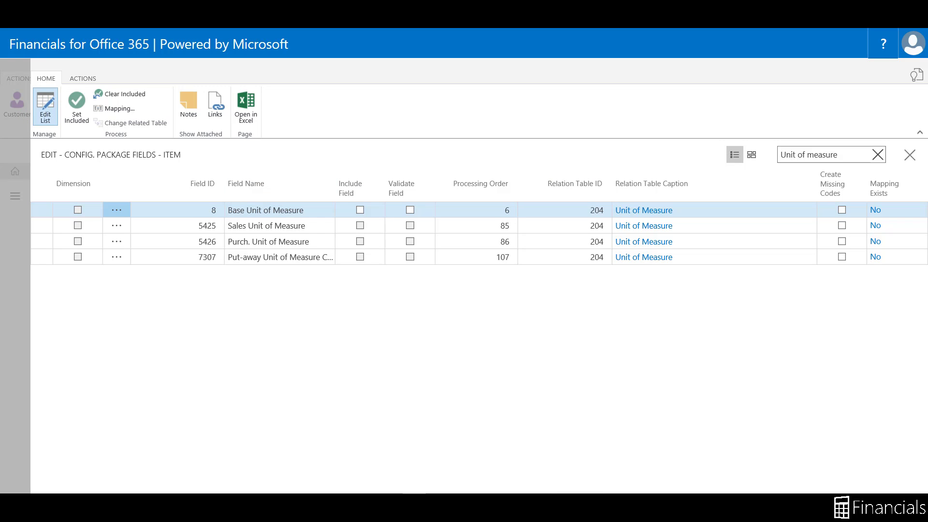
click(359, 210)
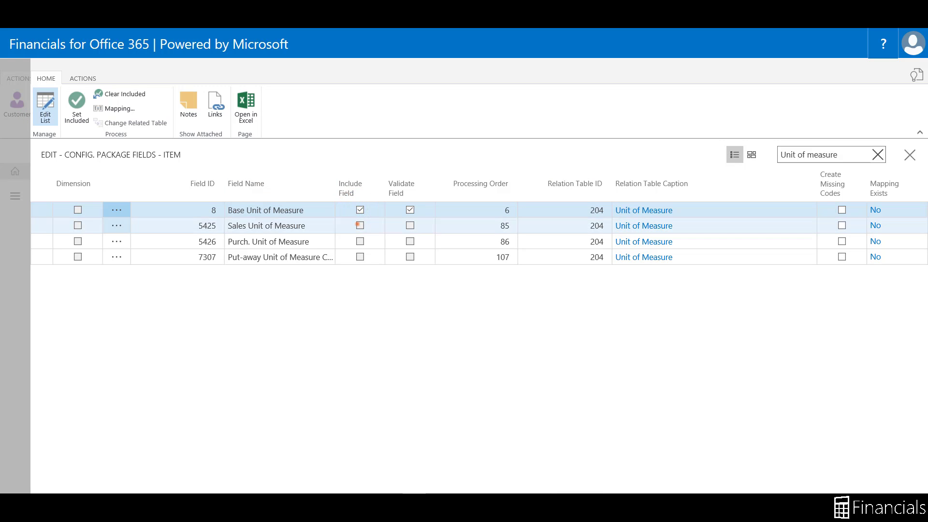
click(359, 225)
click(360, 241)
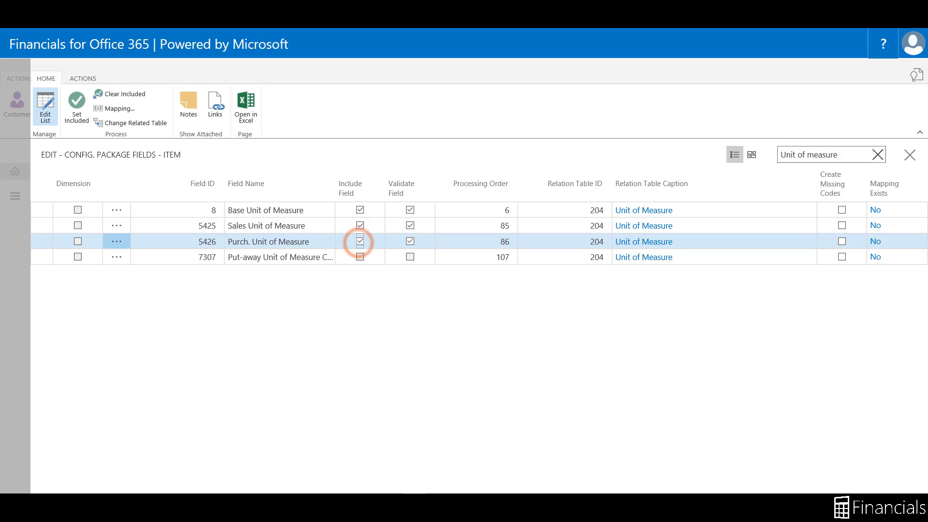
Search the Item fields for "Costing", include the Costing Method field and return to the package card.
click(877, 154)
text(Costing)
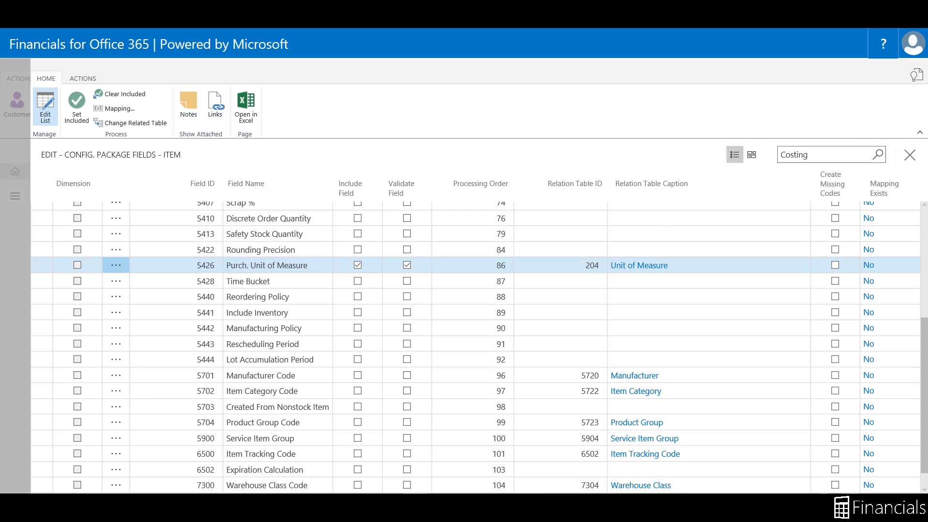
click(359, 211)
click(23, 255)
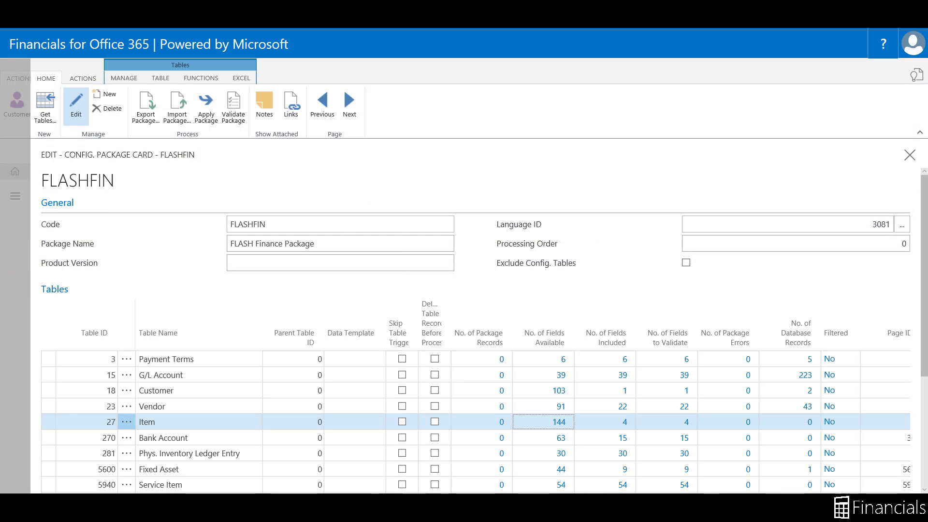
Add table 204, Unit of Measure, as a new line in the FLASHFIN package's table list.
scroll(96, 339, down, 3)
click(96, 458)
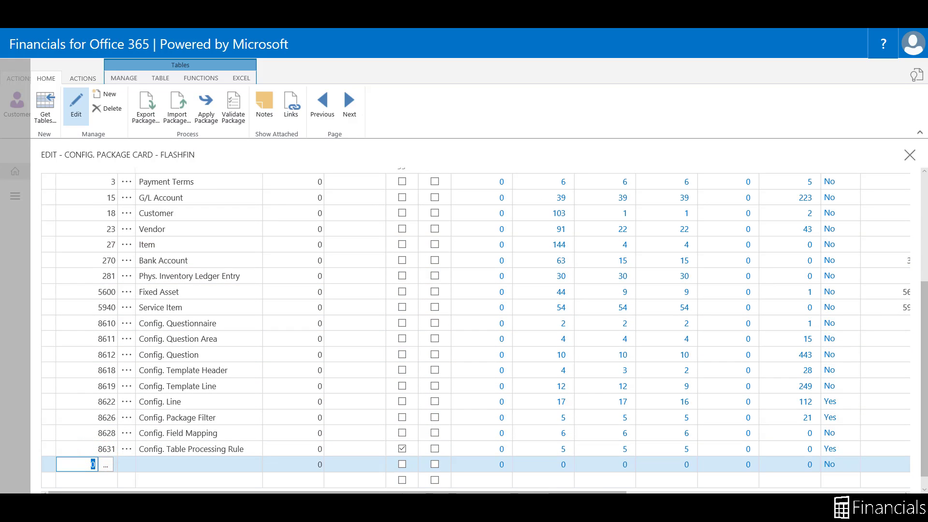
text(204)
key(Tab)
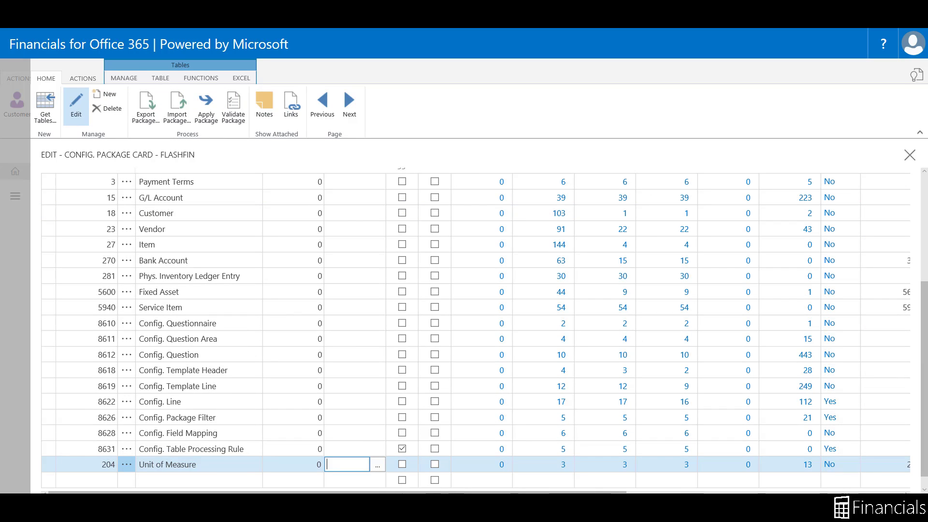
Export the FLASHFIN package to Excel and open the exported workbook.
click(88, 77)
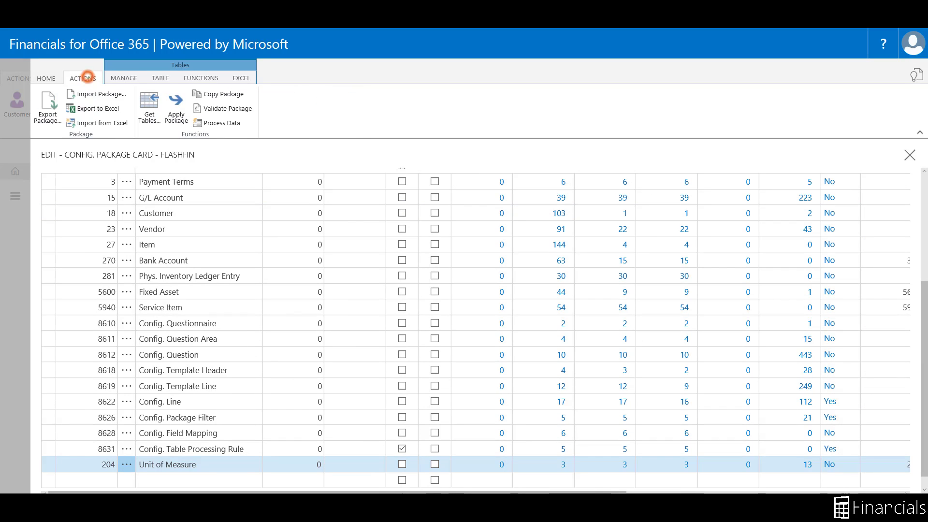
click(88, 109)
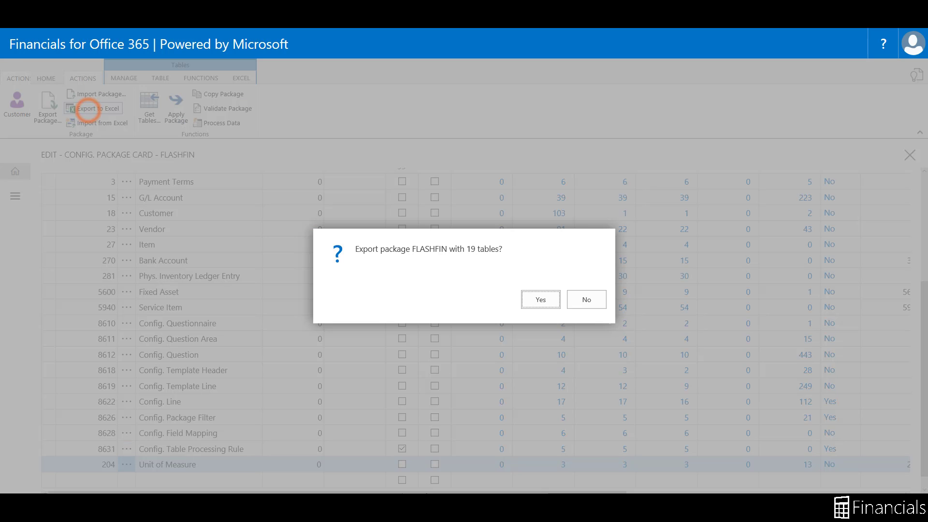
click(537, 304)
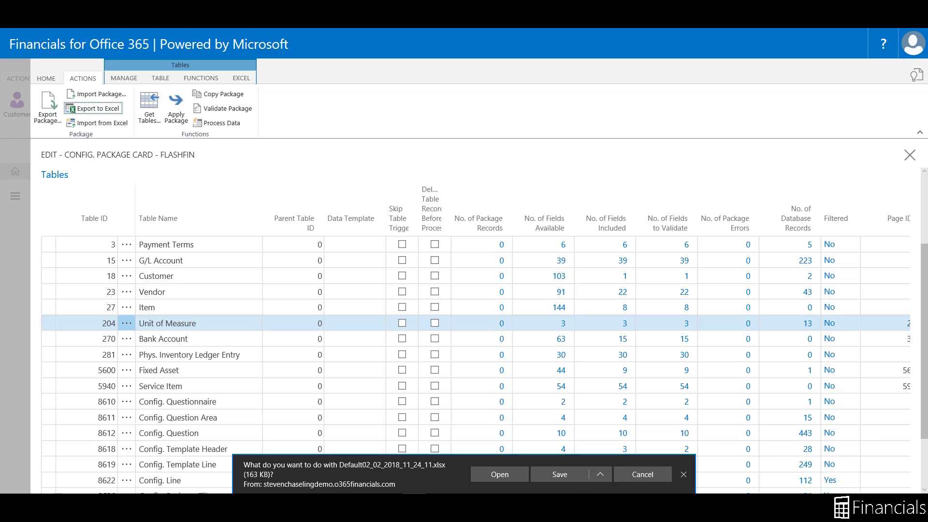
click(500, 473)
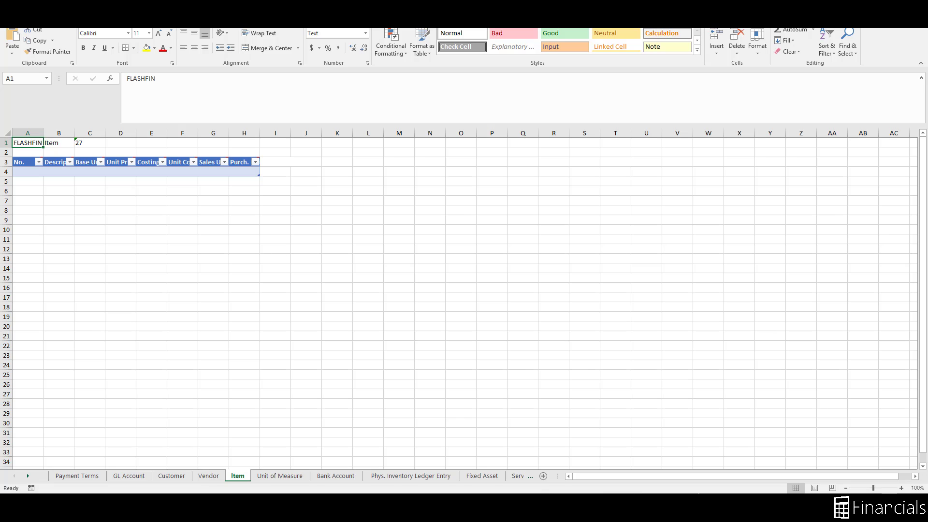
Copy the additional units of measure and paste them as values from cell A17 on the Unit of Measure sheet.
click(263, 474)
key(ctrl+c)
click(31, 298)
right_click(31, 300)
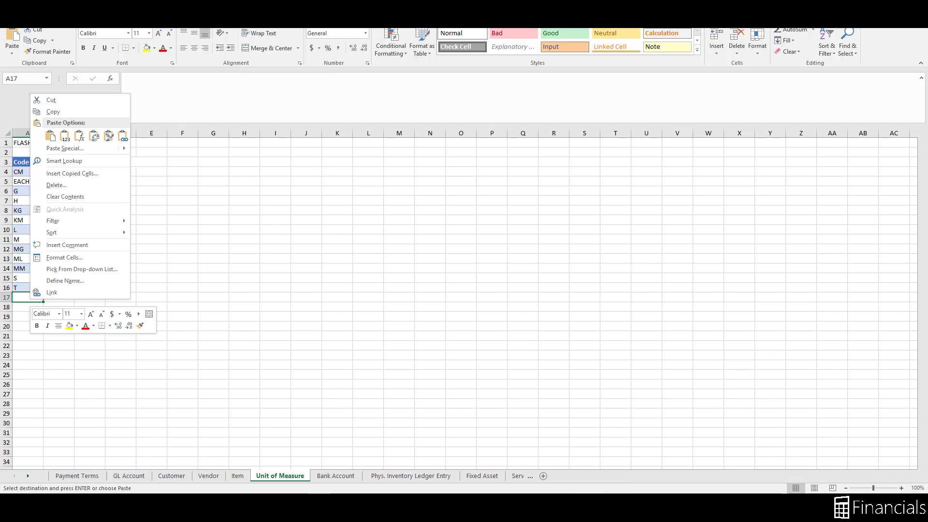
click(65, 136)
Paste the copied item records as values starting at cell A4 on the Item sheet.
click(234, 476)
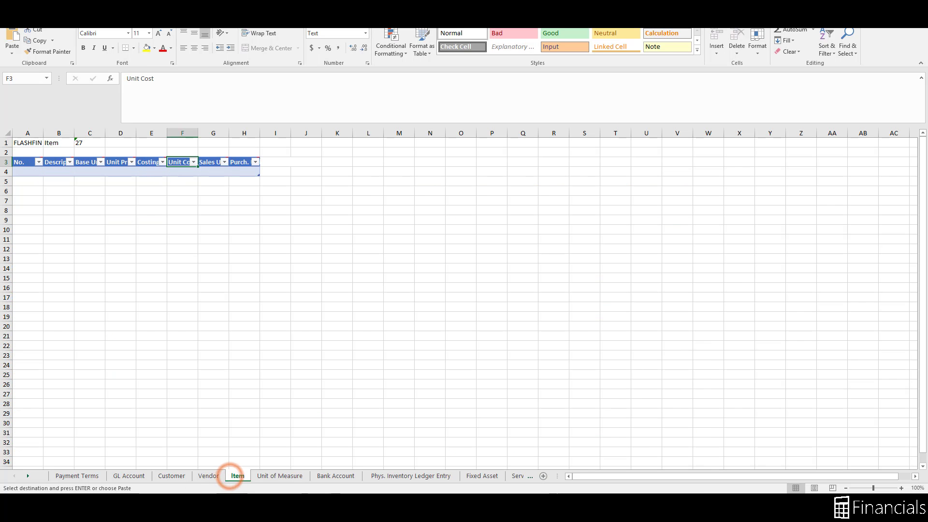
click(27, 171)
right_click(29, 172)
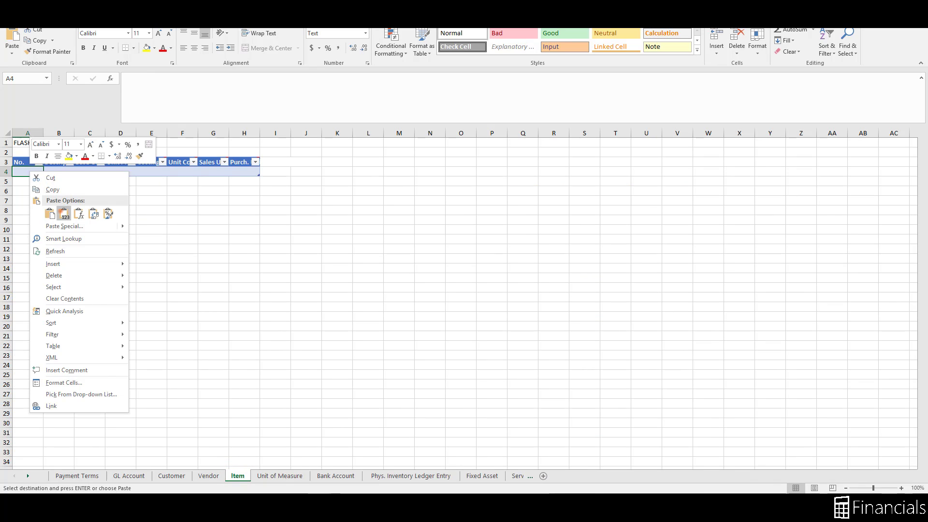
click(65, 213)
Fit the widths of columns A to H on the Item sheet to their contents.
drag(244, 133, 27, 133)
double_click(105, 133)
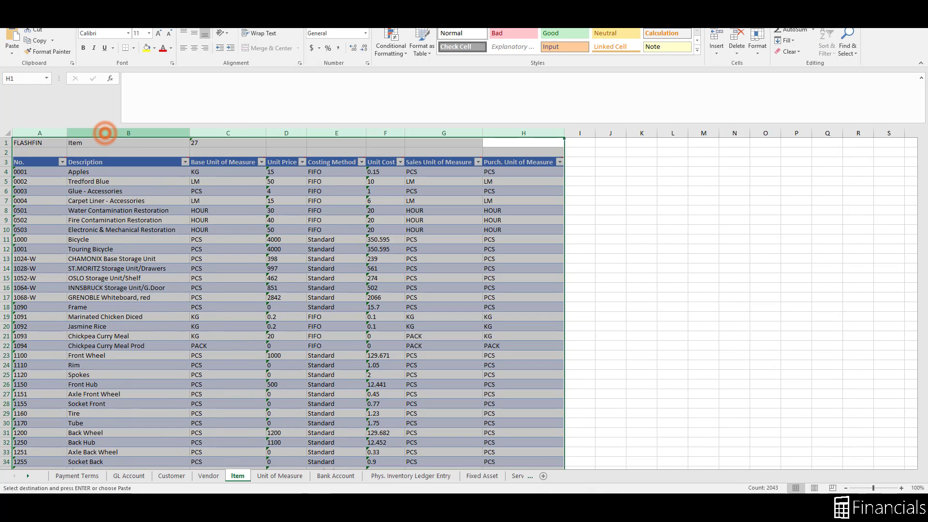
click(36, 164)
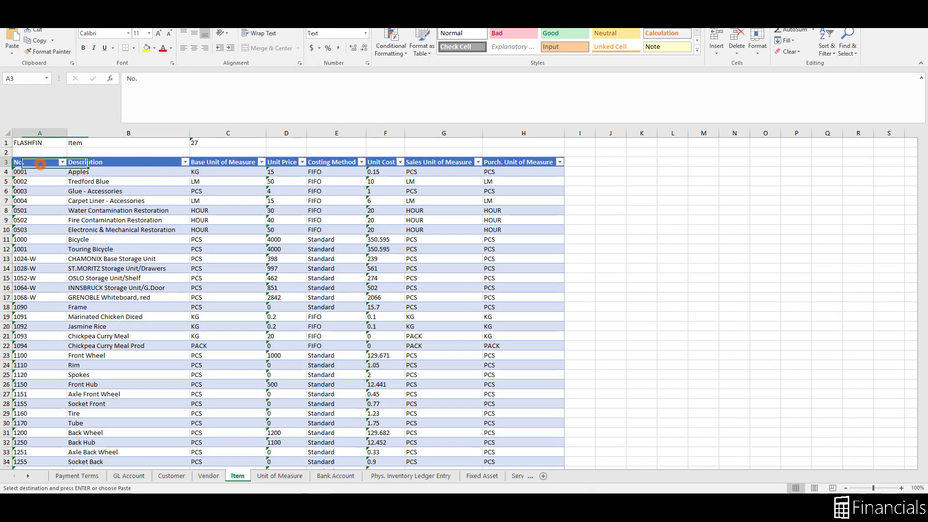
Check the format comments on the Item sheet's column headers and read the help page on costing methods.
mouse_move(191, 156)
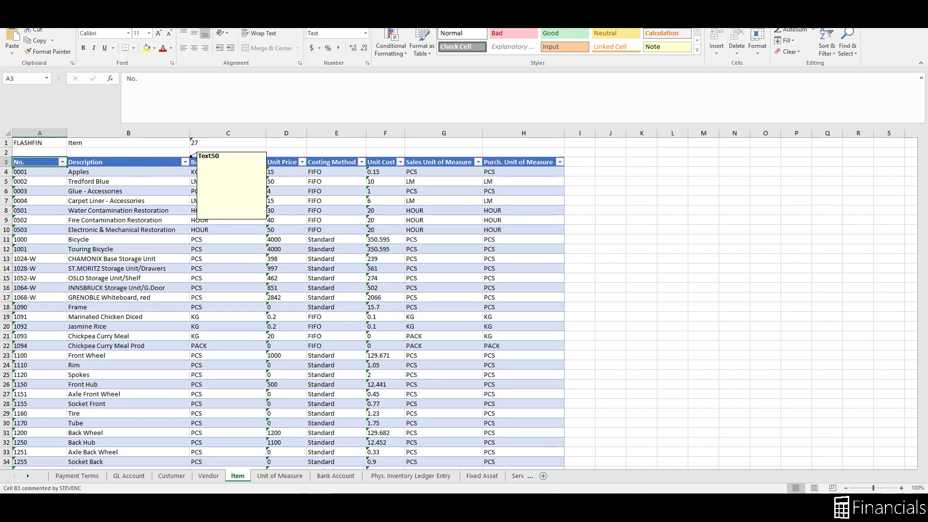
mouse_move(267, 156)
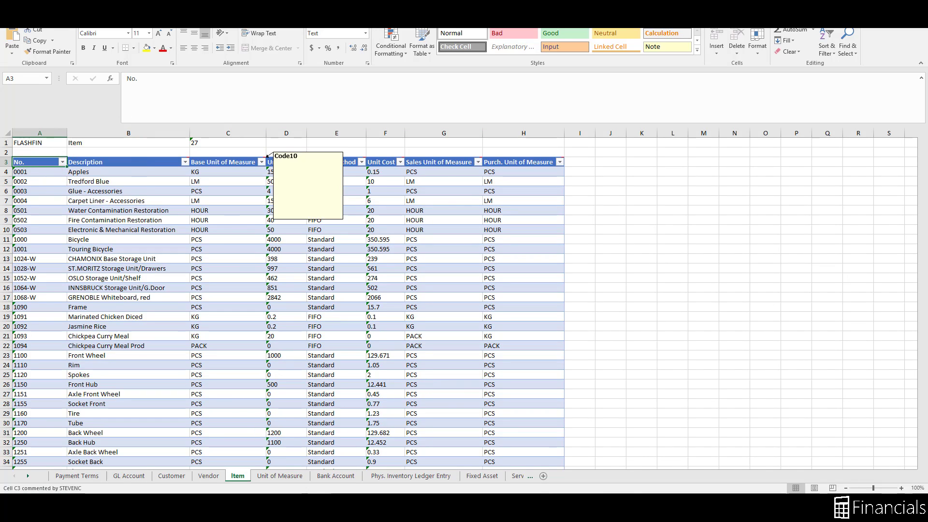
mouse_move(367, 156)
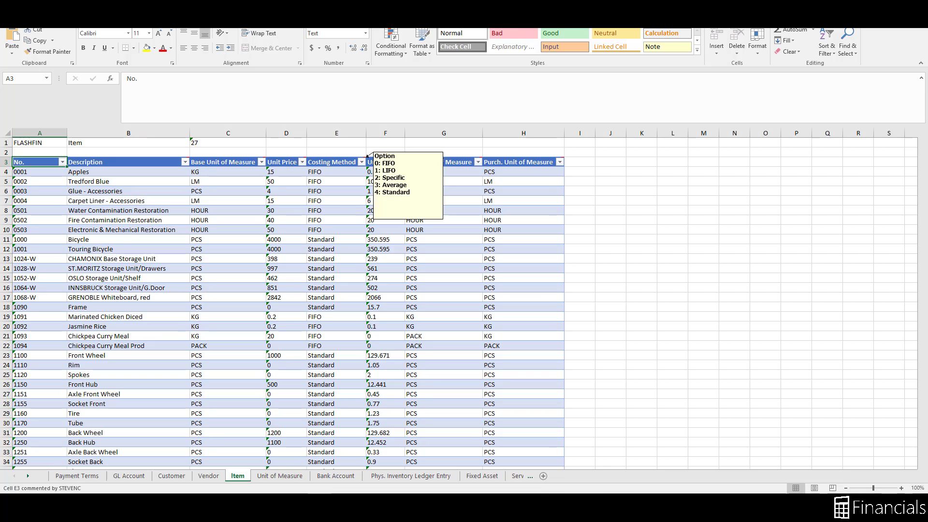
mouse_move(406, 155)
mouse_move(483, 156)
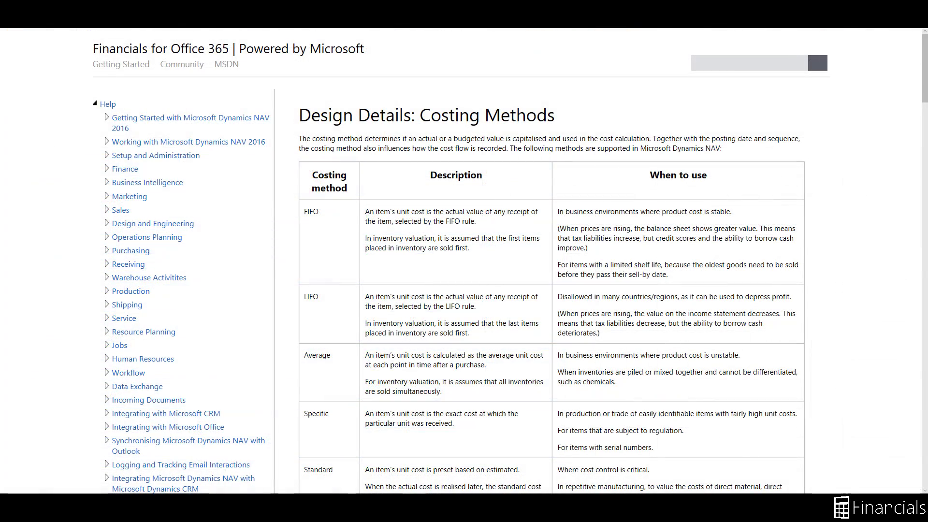
scroll(463, 261, down, 8)
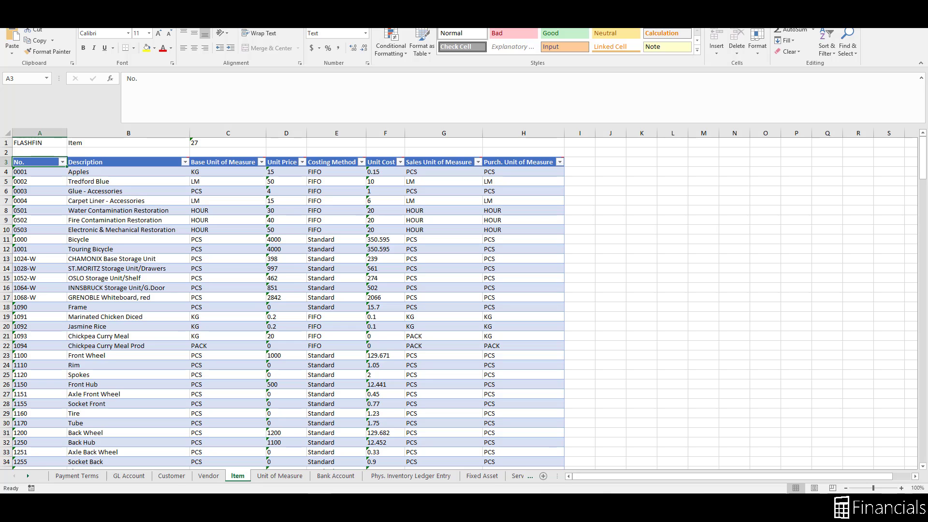
Save the workbook as "Item Master Data Import.xlsx" in the FINANCIALS MASTER DATA IMPORT folder.
key(alt+f)
click(22, 111)
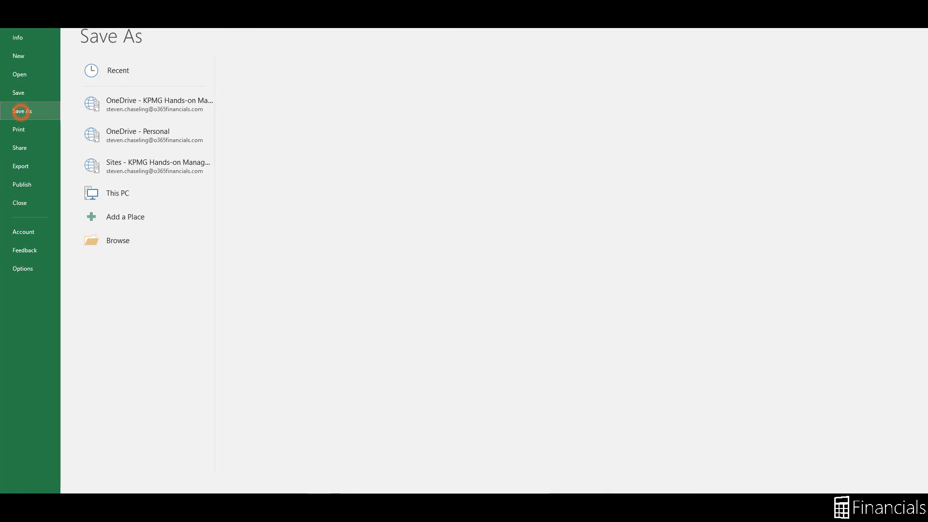
click(305, 286)
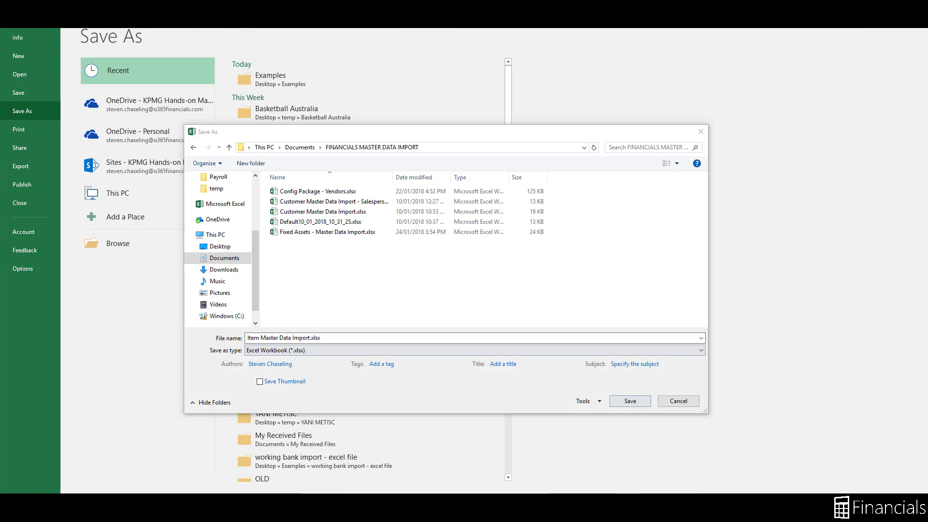
click(630, 401)
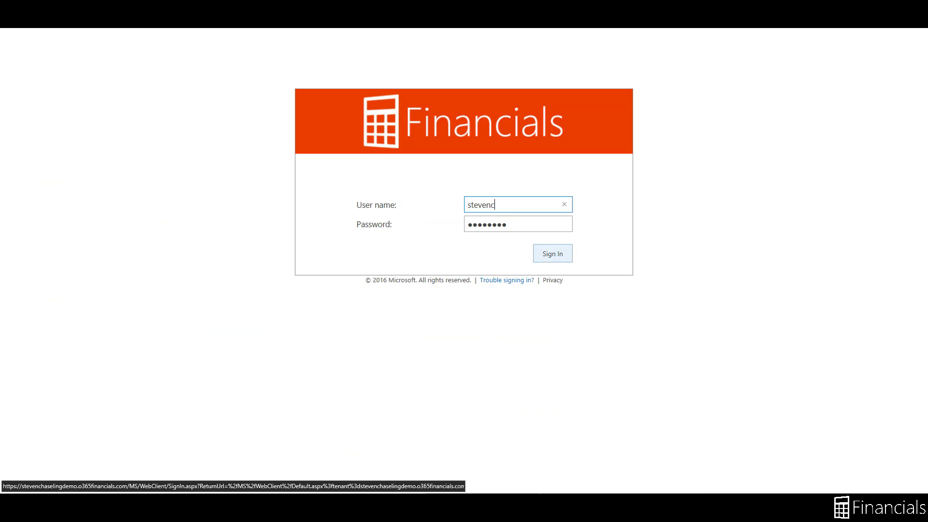
Sign back in to Financials for Office 365 and import "Item Master Data Import.xlsx" into the FLASHFIN package.
click(550, 254)
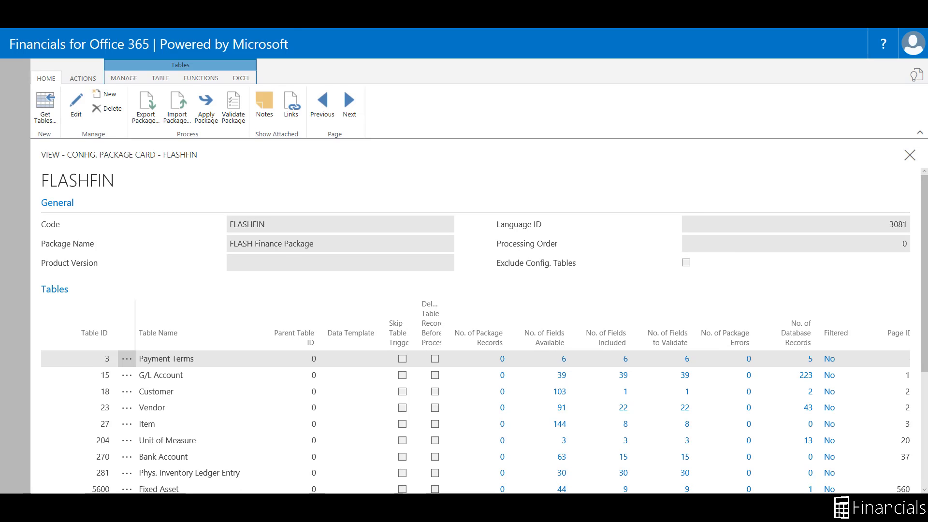
click(83, 78)
click(96, 122)
click(535, 279)
click(365, 370)
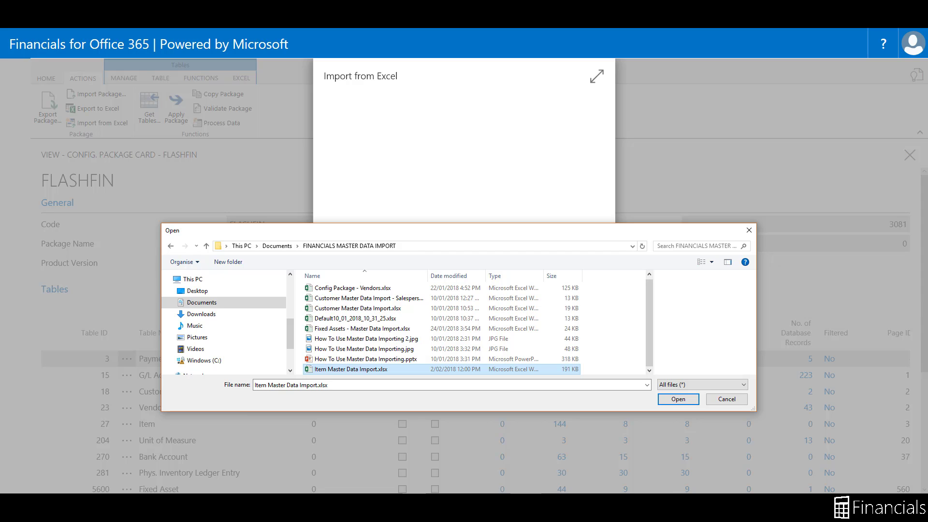
click(669, 398)
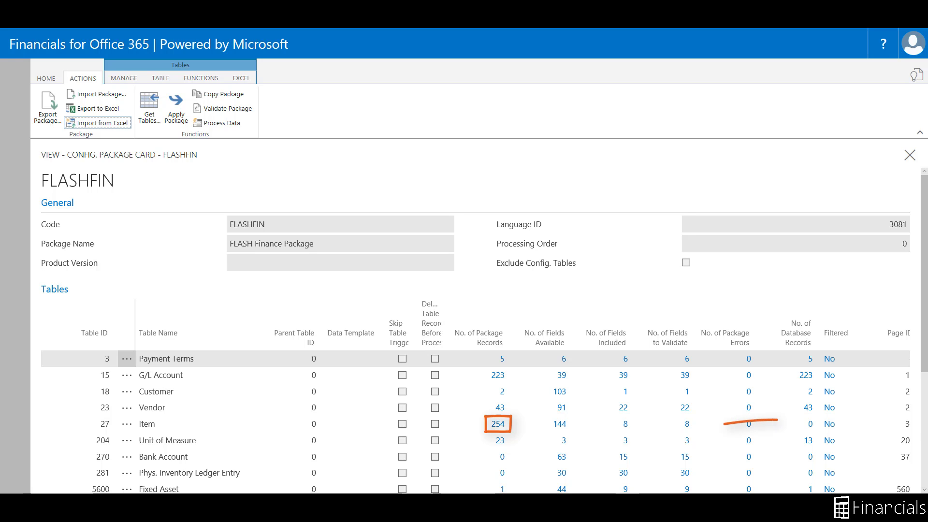
Validate the FLASHFIN package and confirm the validation.
click(248, 110)
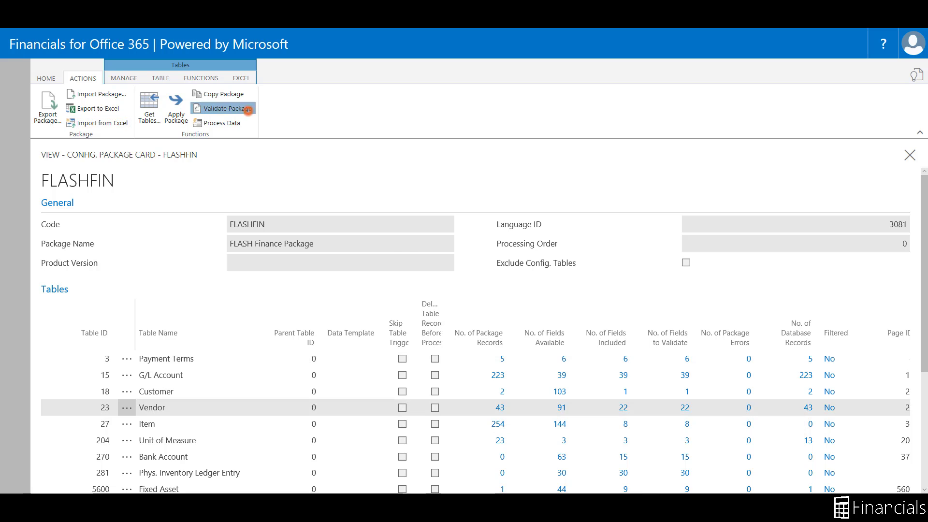
click(541, 299)
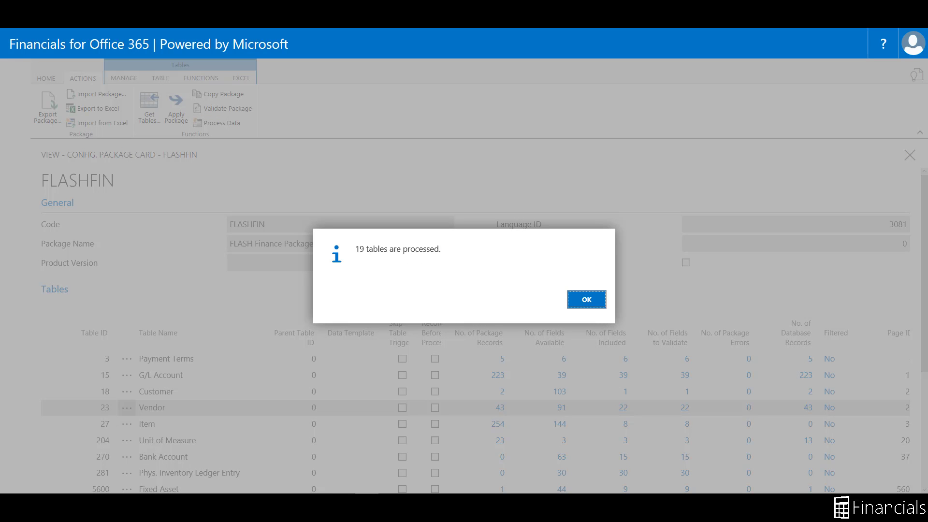
Review the Item table's package errors and read the error details for item 0001.
click(601, 300)
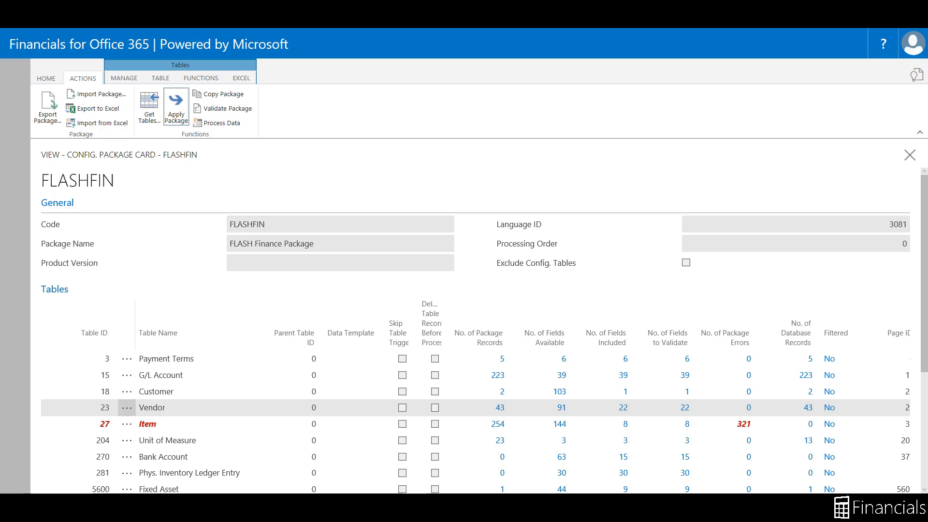
click(743, 423)
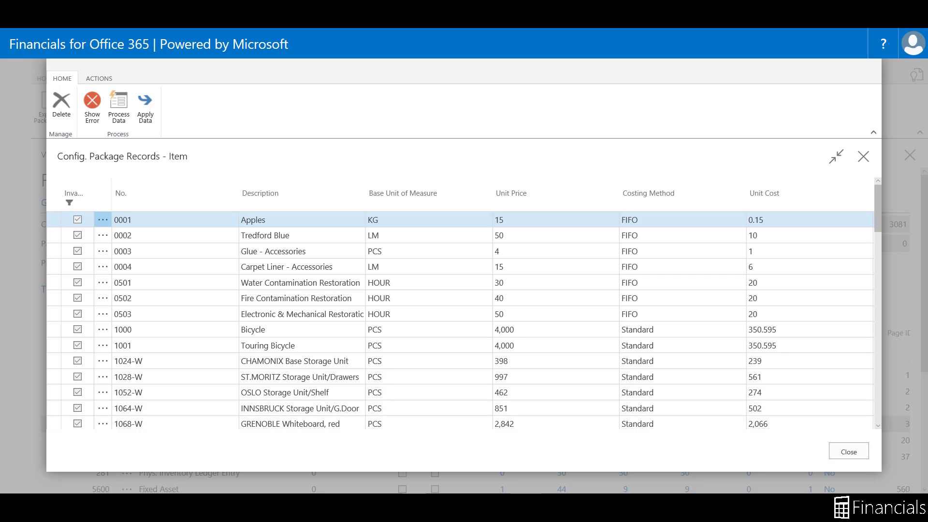
click(92, 101)
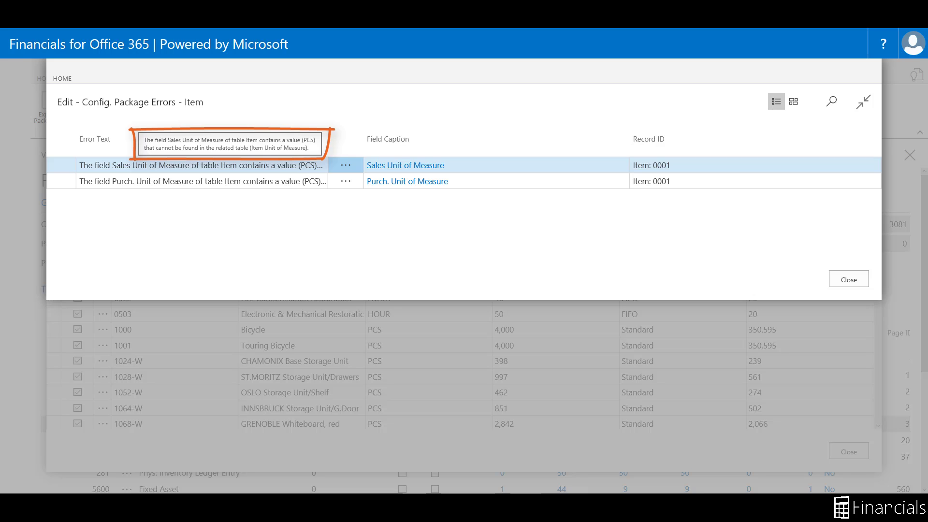
click(848, 279)
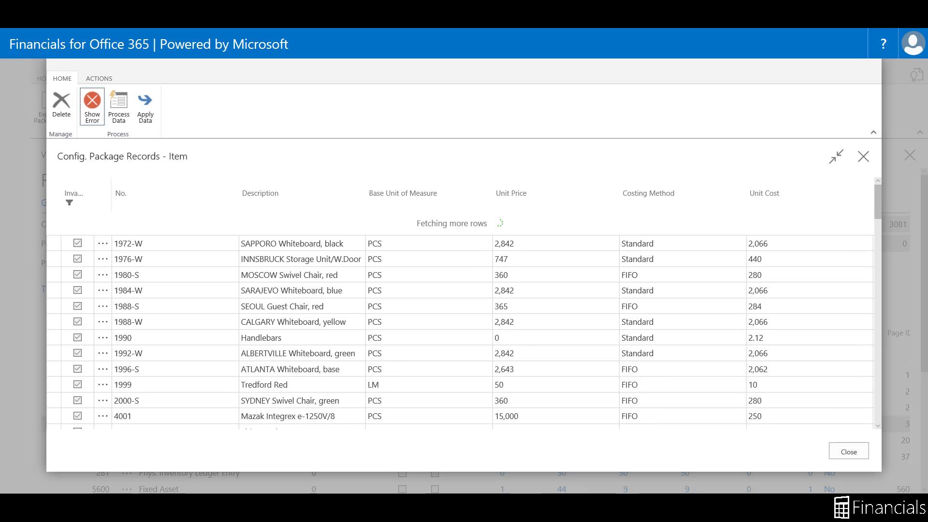
click(848, 451)
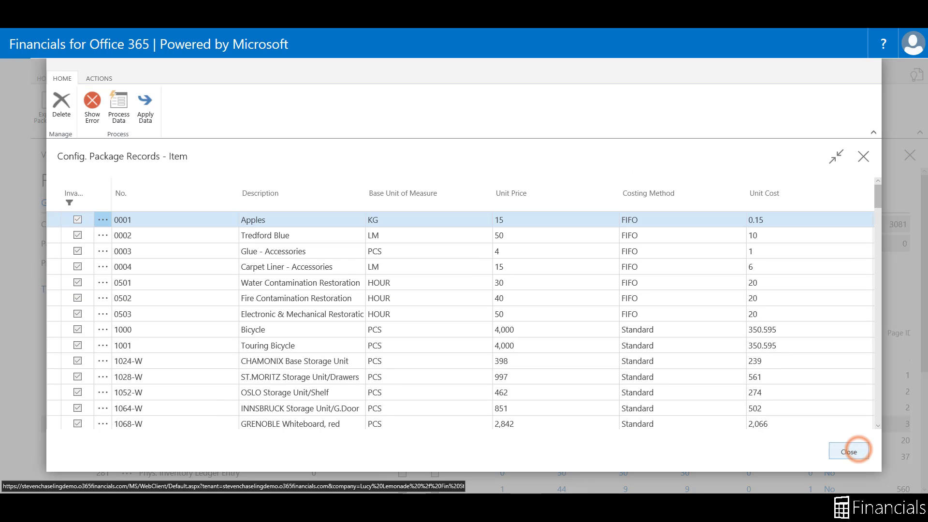
Check the Unit of Measure package records and apply the data for that table only.
click(499, 440)
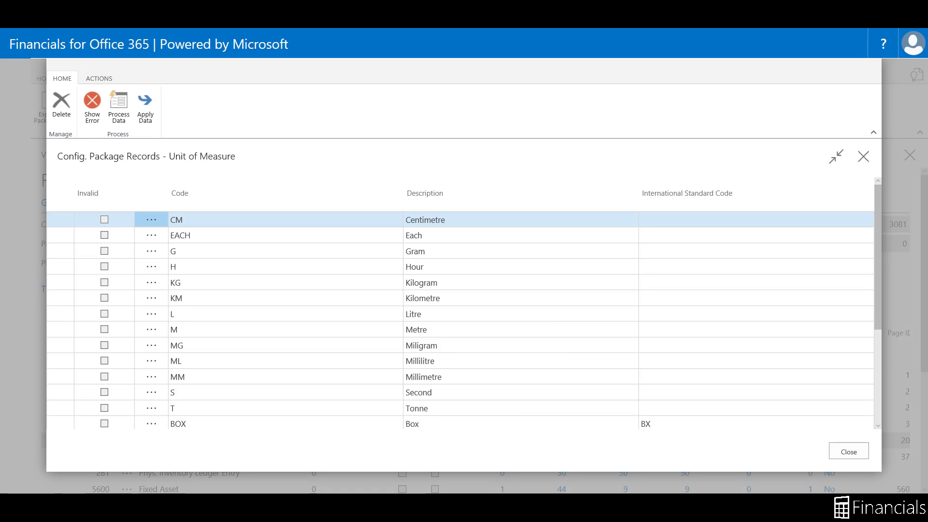
click(840, 449)
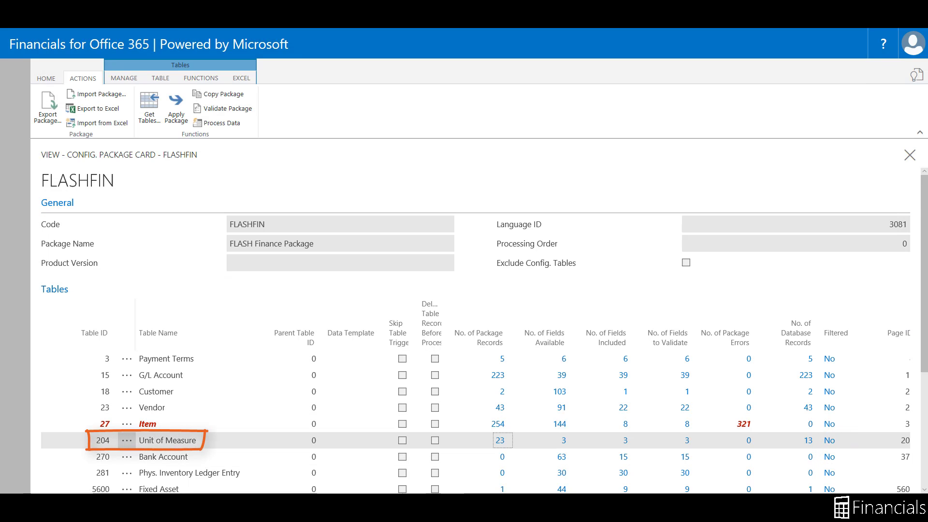
click(201, 78)
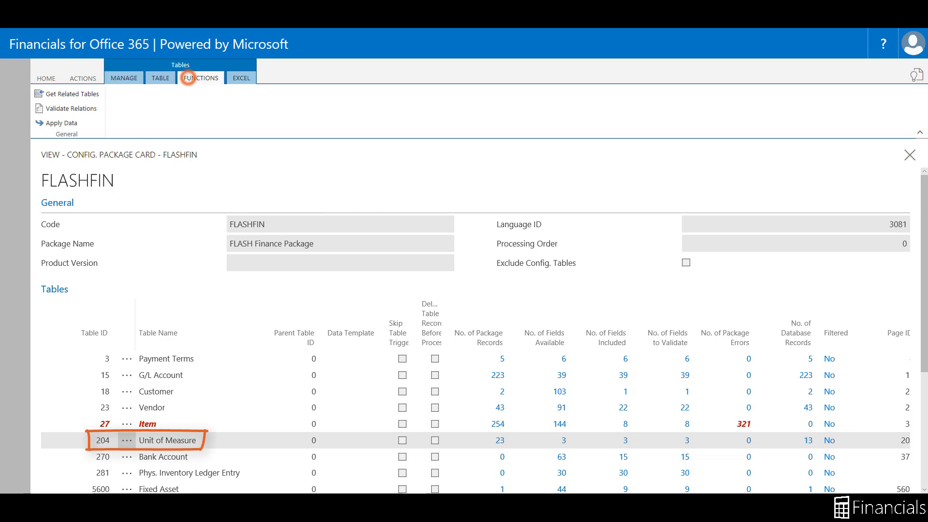
click(48, 121)
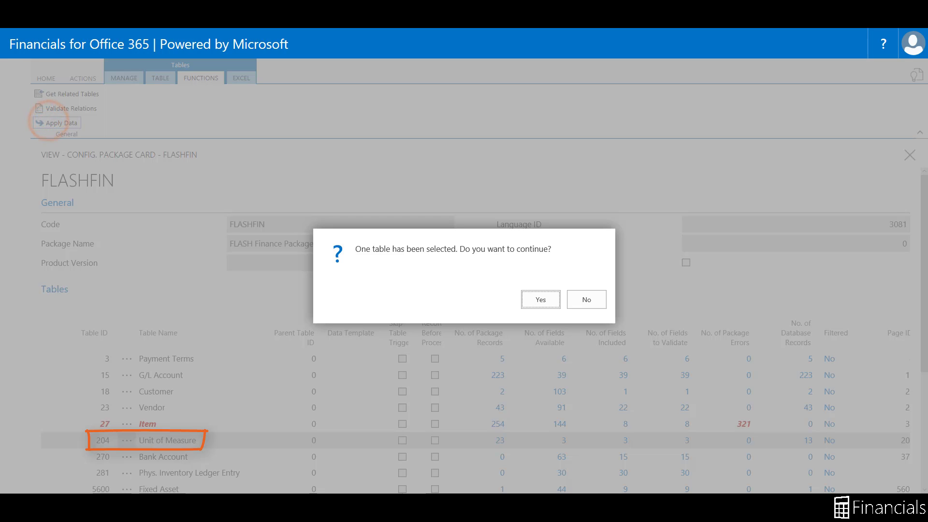
click(541, 298)
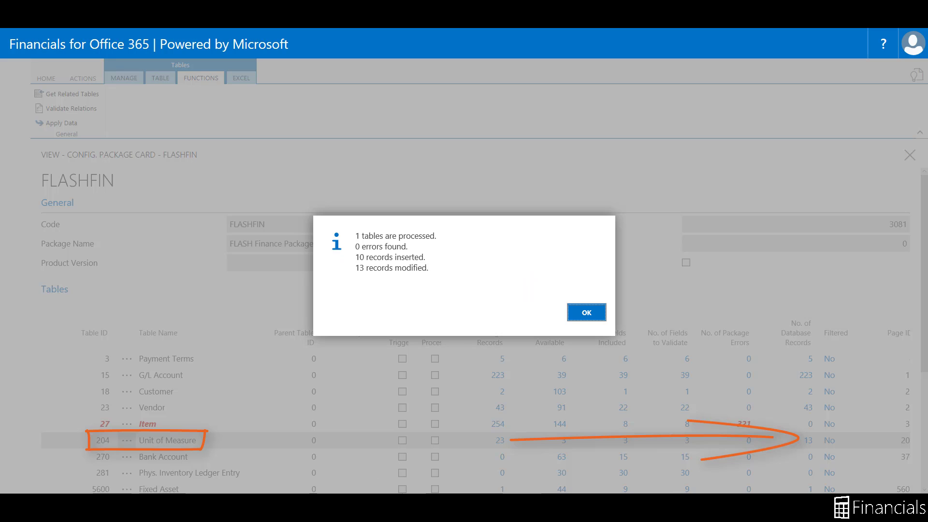
click(578, 310)
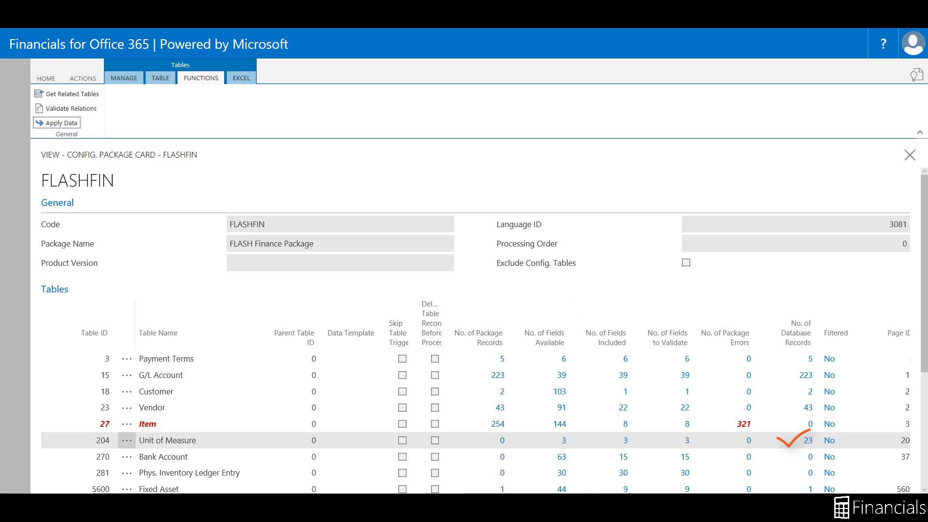
Apply the whole FLASHFIN package and open the details of the errors remaining in the Item table.
click(83, 78)
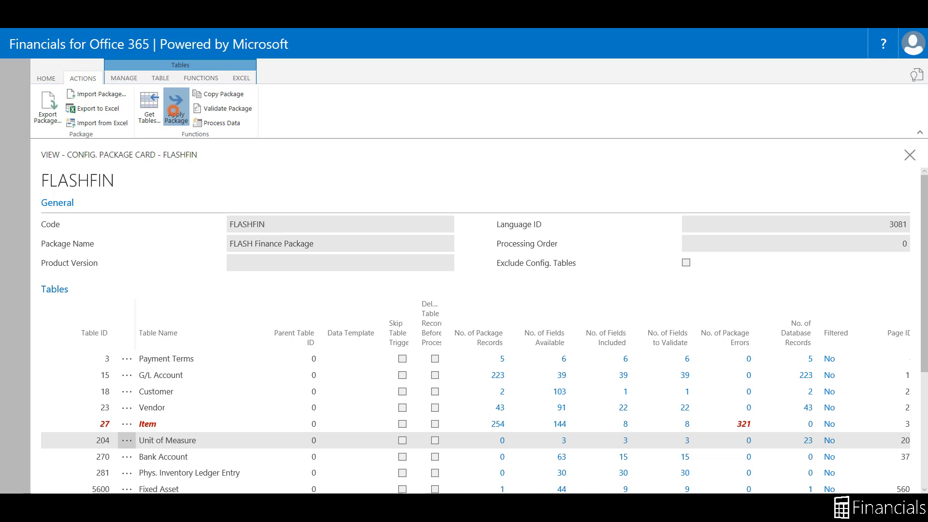
click(176, 107)
click(539, 298)
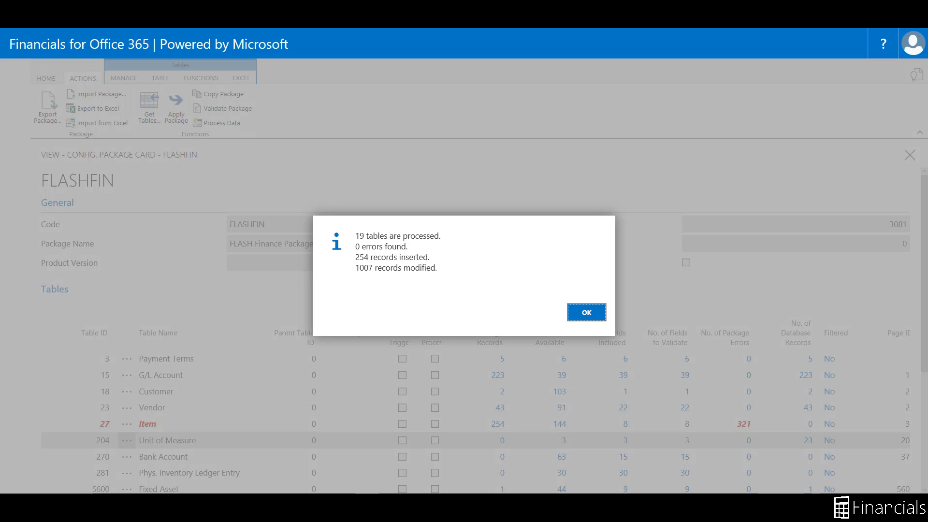
click(586, 312)
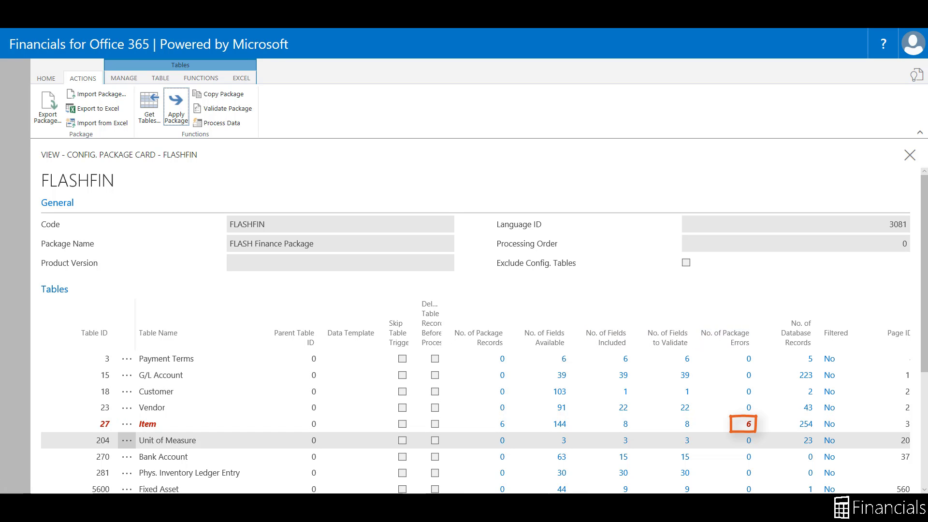
click(749, 423)
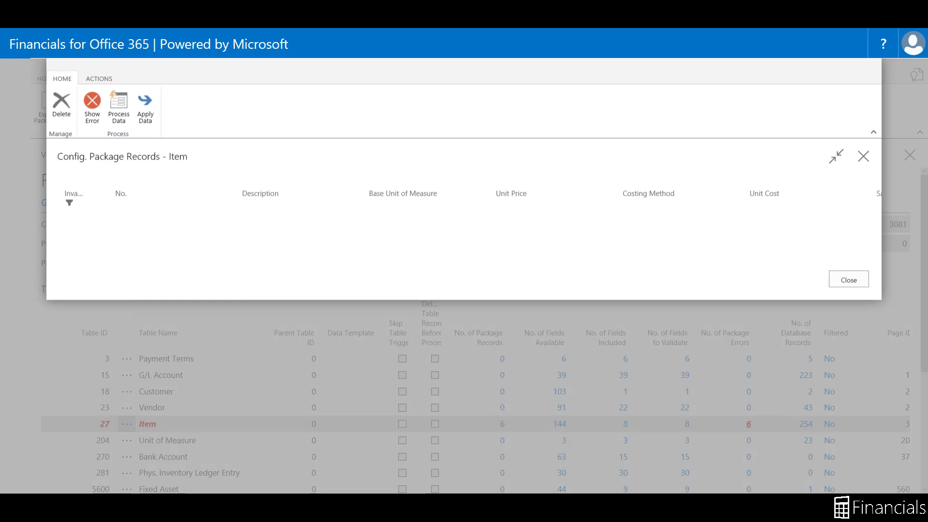
click(92, 101)
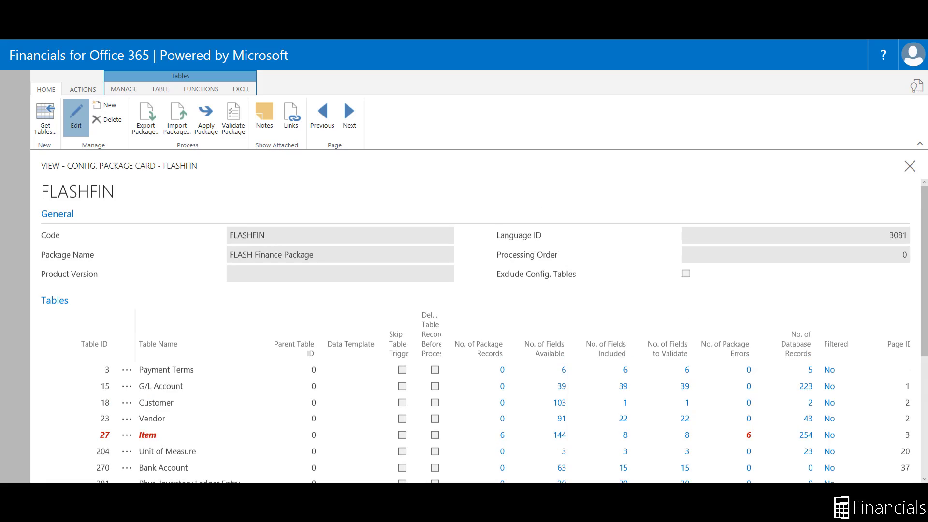
Make the FLASHFIN package card editable and add table 5404, Item Unit of Measure, to its table list.
scroll(464, 314, down, 5)
click(71, 110)
click(71, 112)
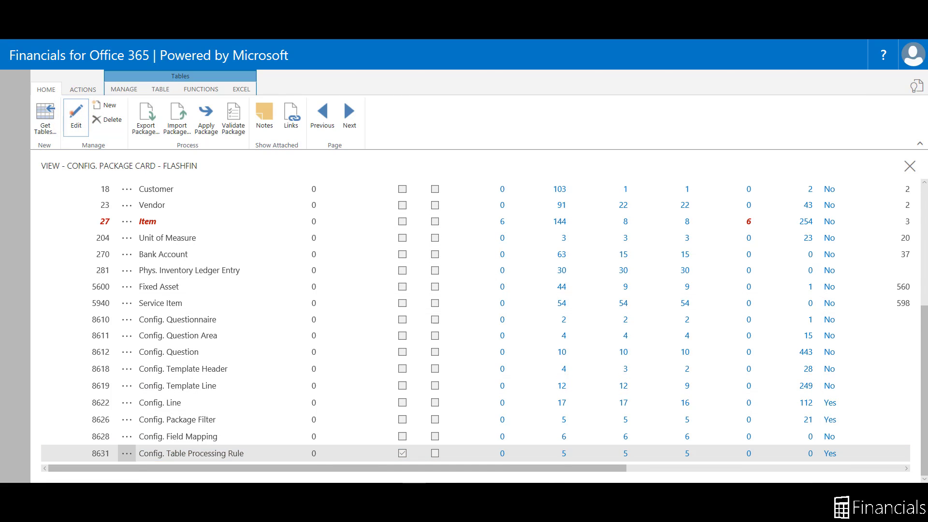
click(73, 114)
click(77, 459)
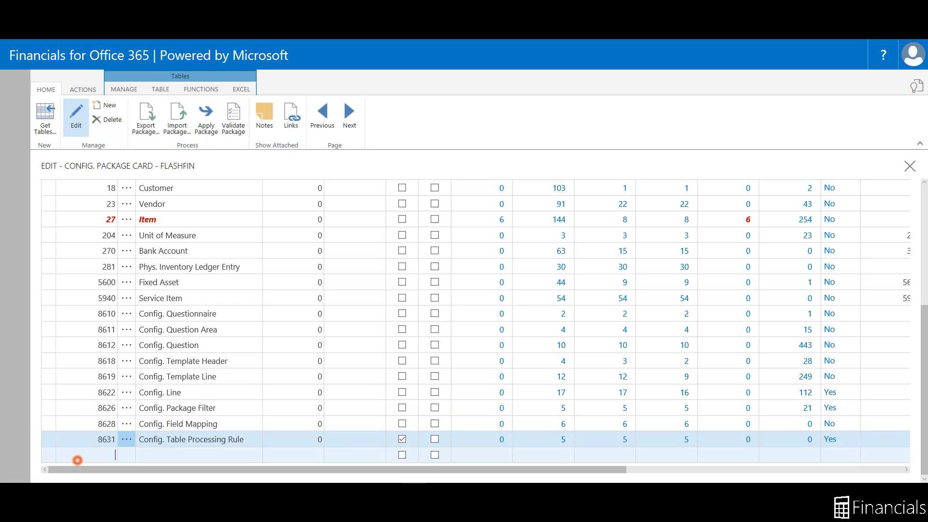
text(5404)
key(Tab)
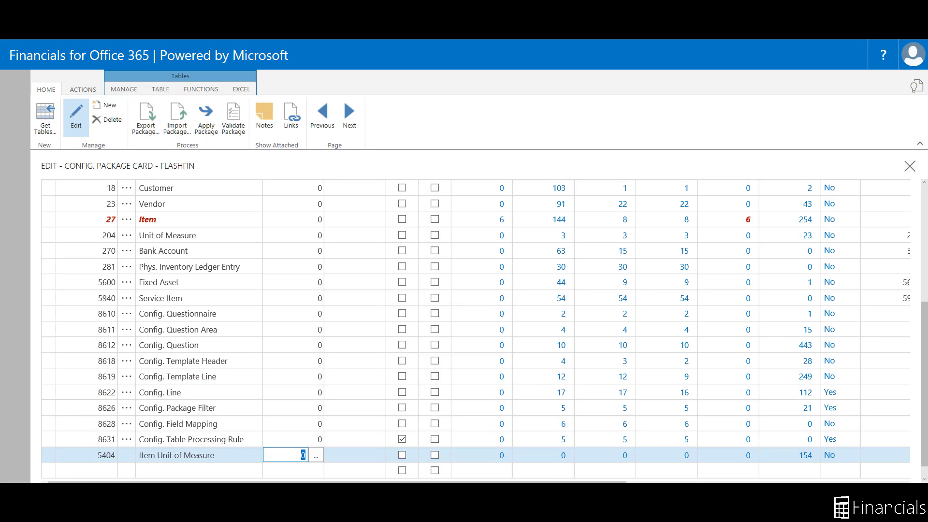
click(87, 439)
click(83, 454)
scroll(92, 457, up, 5)
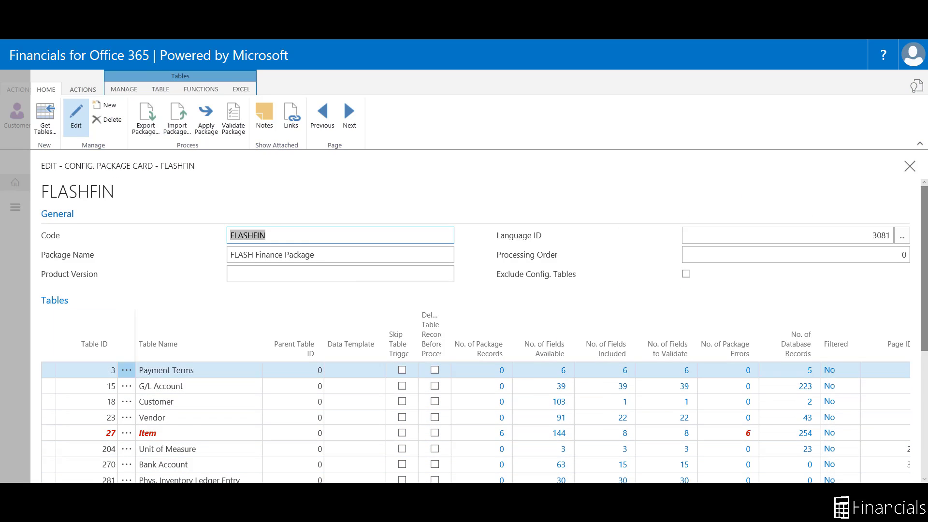
Export only the Item Unit of Measure table to Excel and open the exported workbook.
drag(923, 268, 924, 393)
click(482, 312)
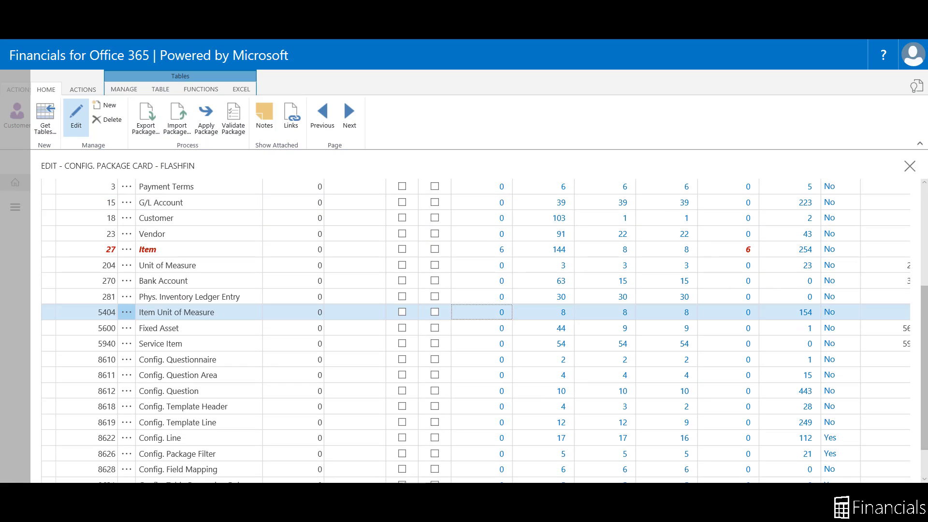
click(241, 89)
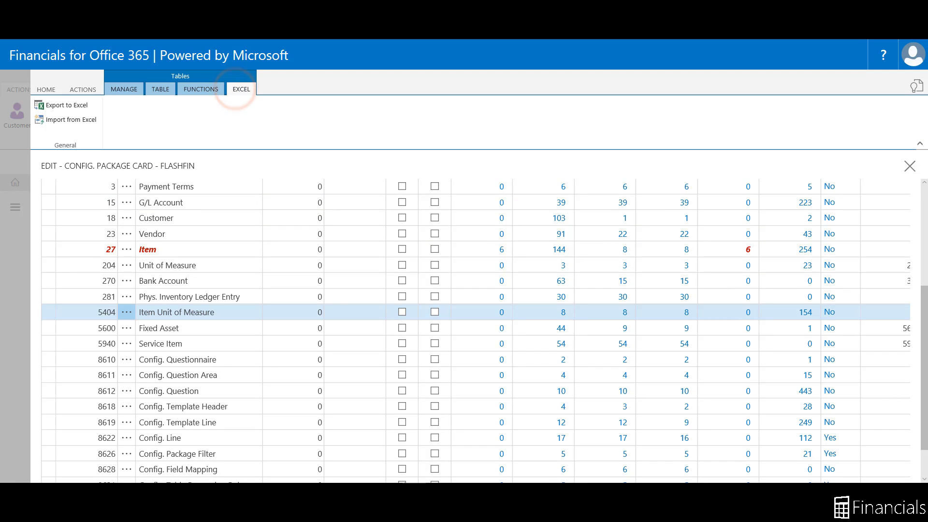
click(63, 105)
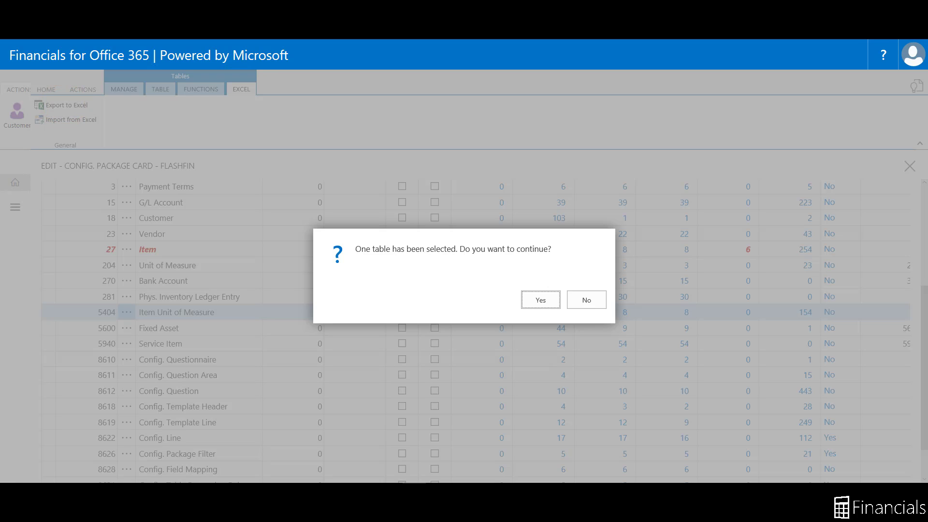
click(540, 299)
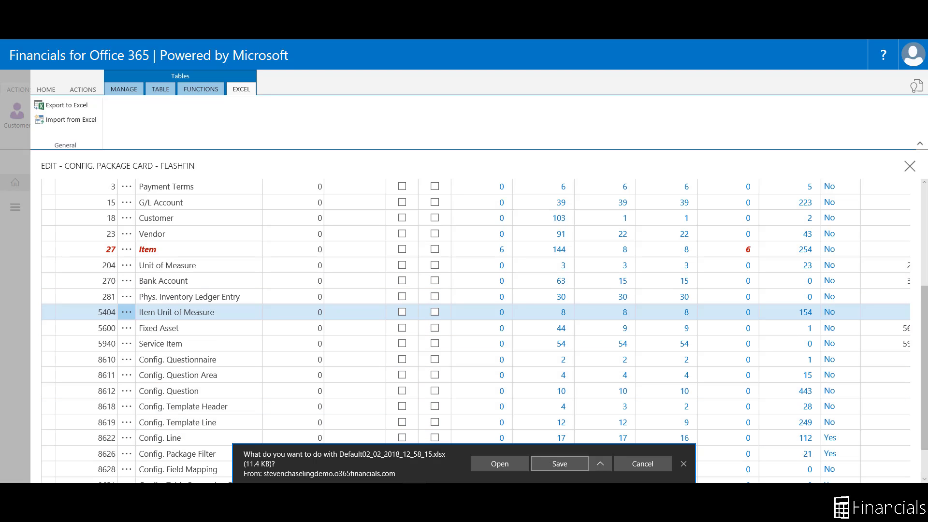
click(506, 463)
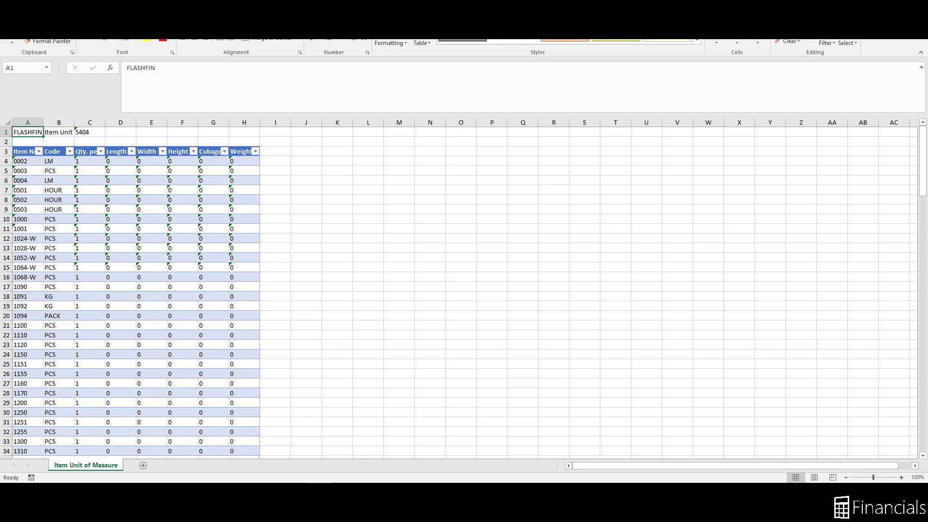
Paste the prepared item unit records as values into the Item Unit of Measure sheet, starting at cell A4.
drag(25, 161, 246, 161)
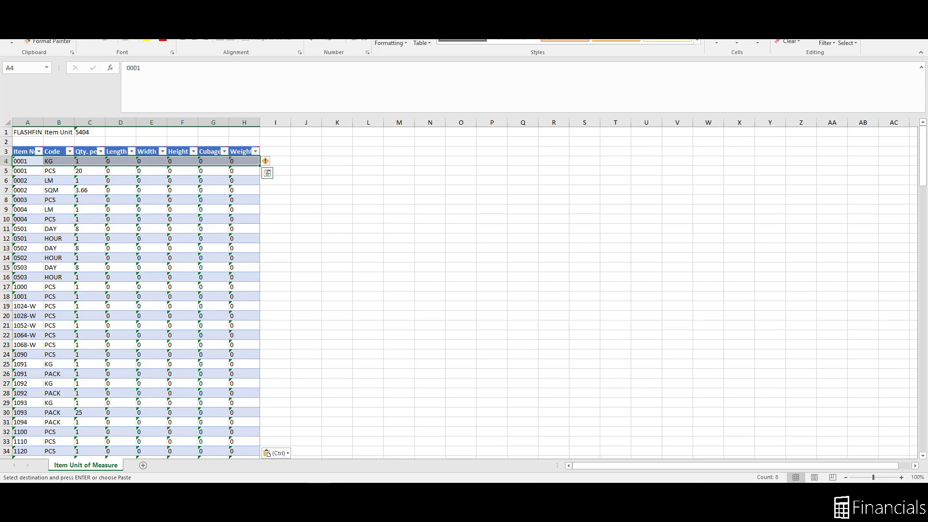
right_click(248, 159)
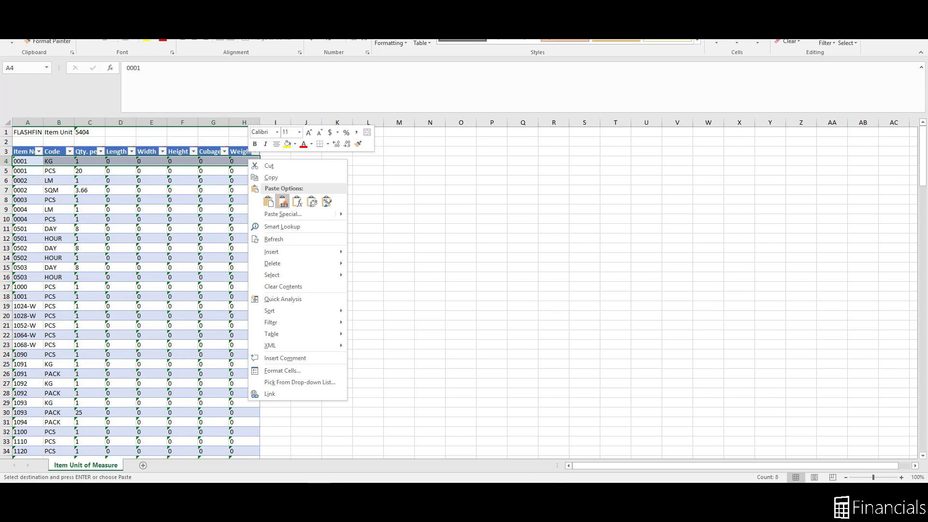
click(283, 201)
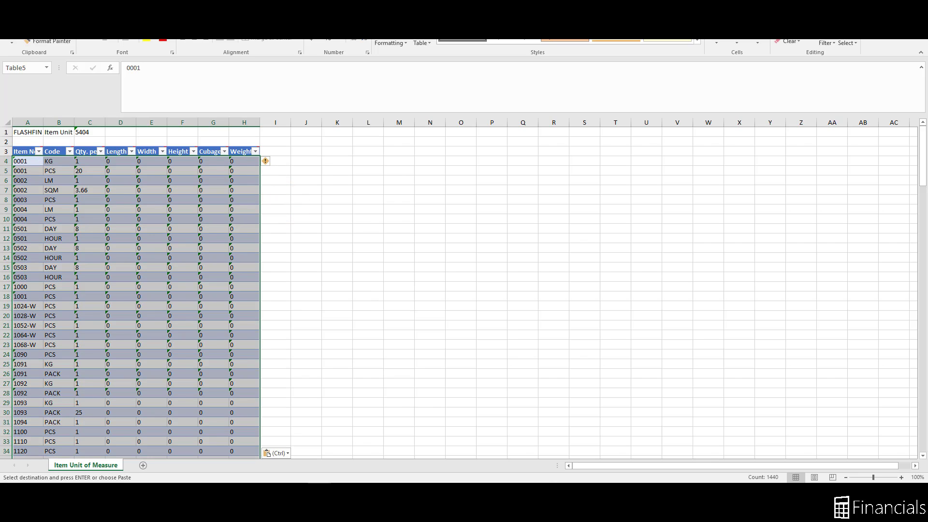
click(246, 161)
Examine the rows near the end of the sheet, comparing the BOX and PCS unit codes of item LS-2.
drag(922, 163, 922, 422)
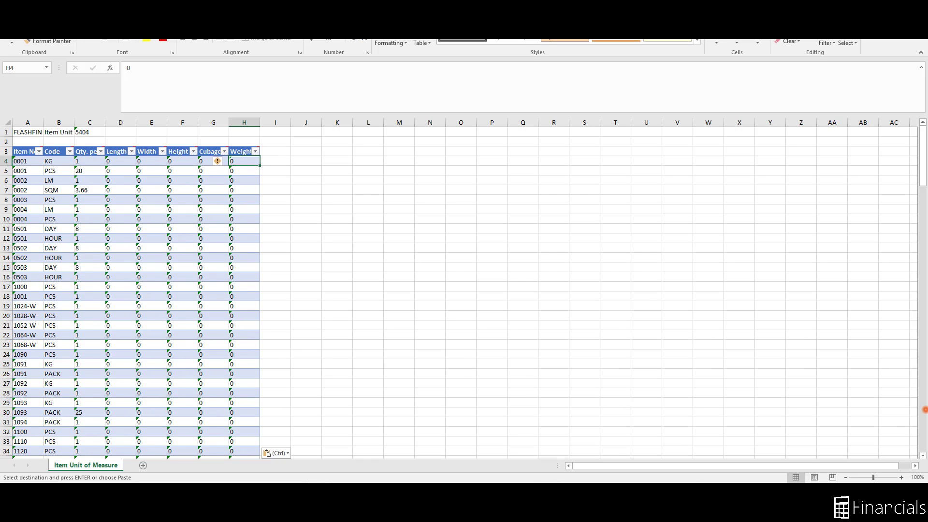
scroll(463, 290, down, 20)
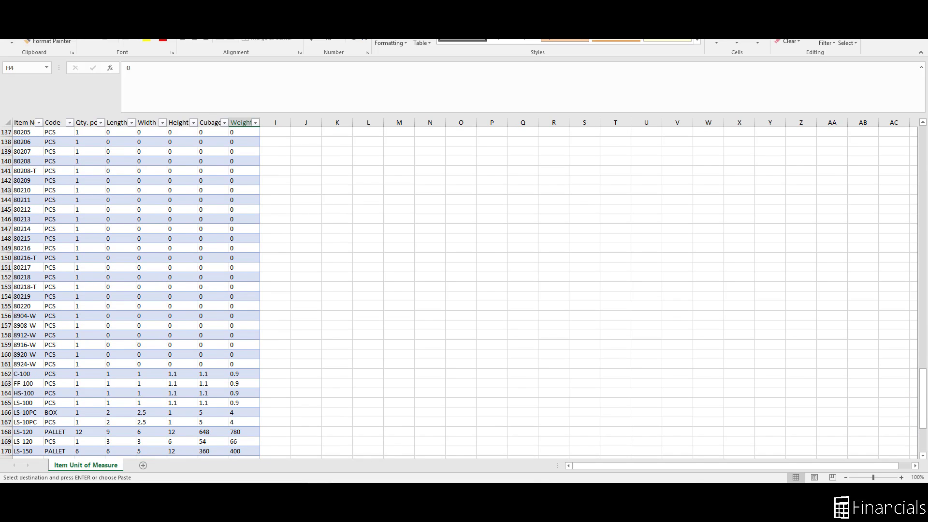
scroll(463, 290, down, 11)
click(6, 141)
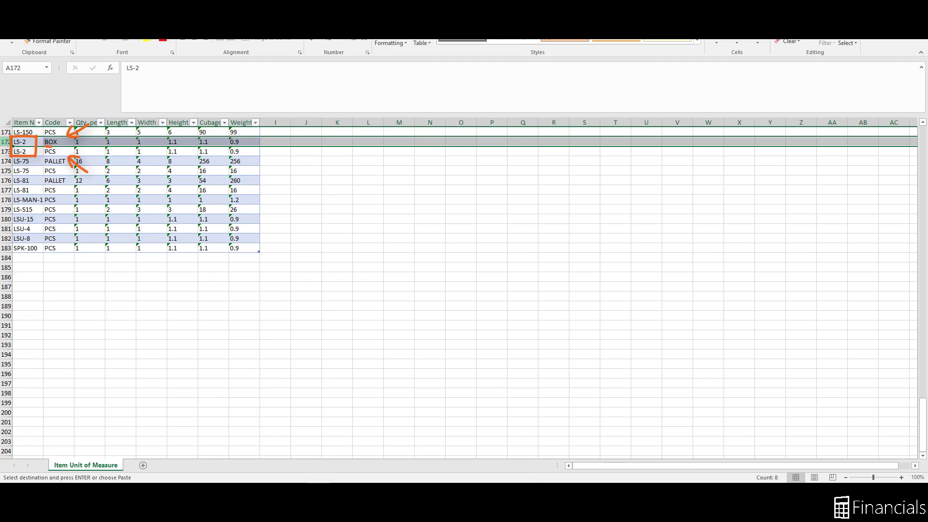
click(5, 151)
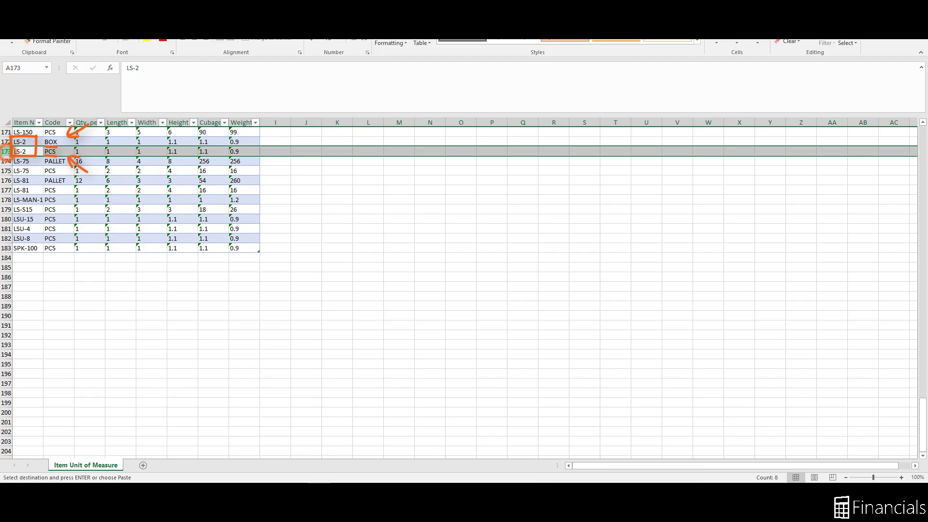
click(6, 161)
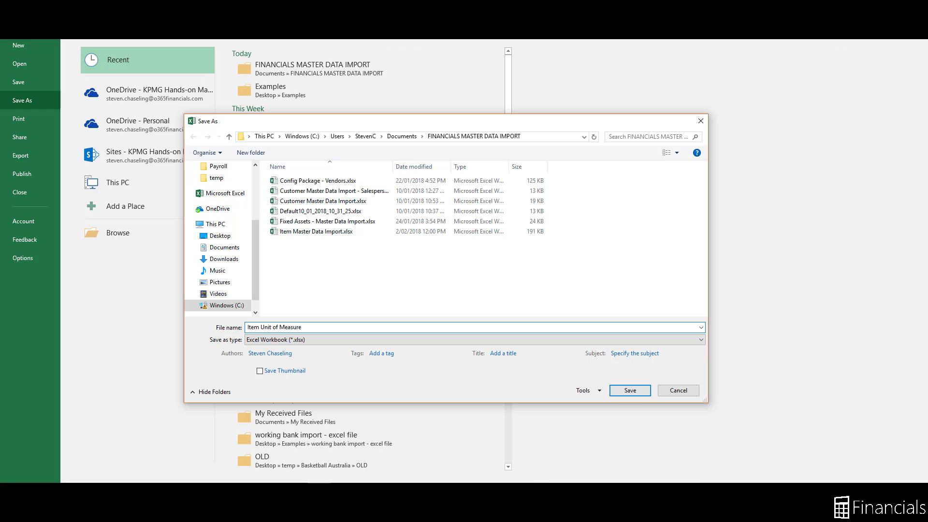
Save the workbook as Item Unit of Measure and import Item Unit of Measure.xlsx into the package's Item Unit of Measure table.
click(629, 391)
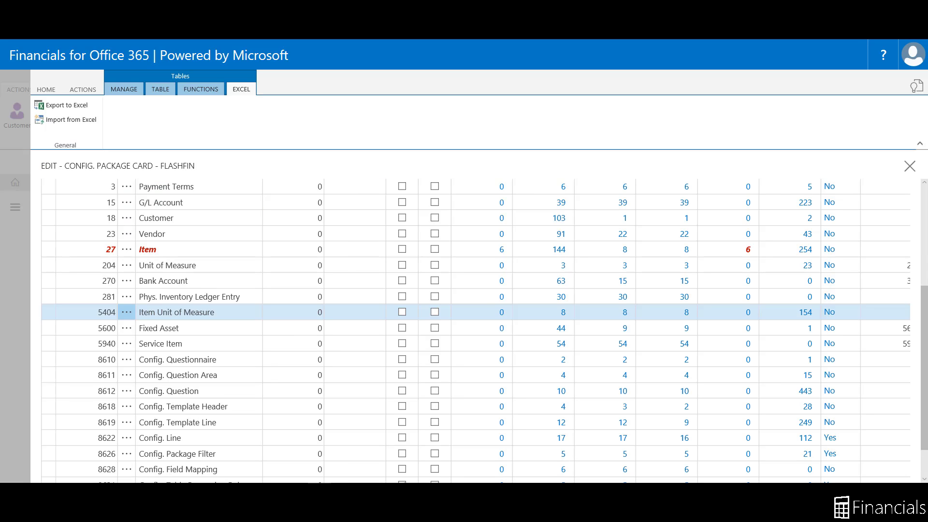
click(88, 119)
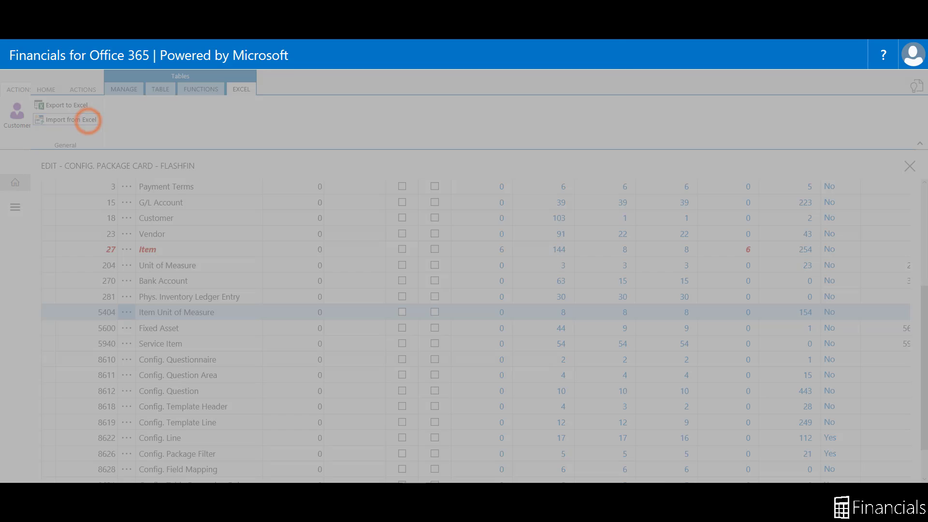
click(536, 290)
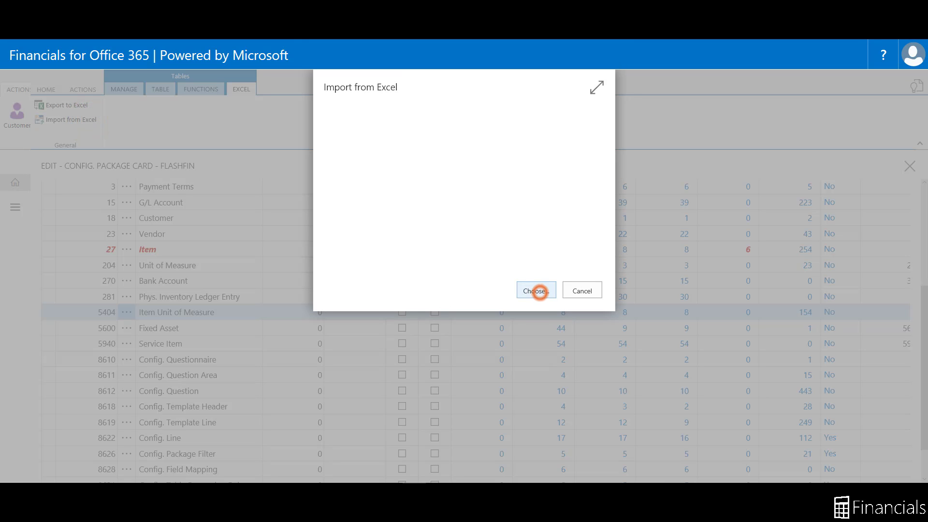
drag(649, 300, 649, 307)
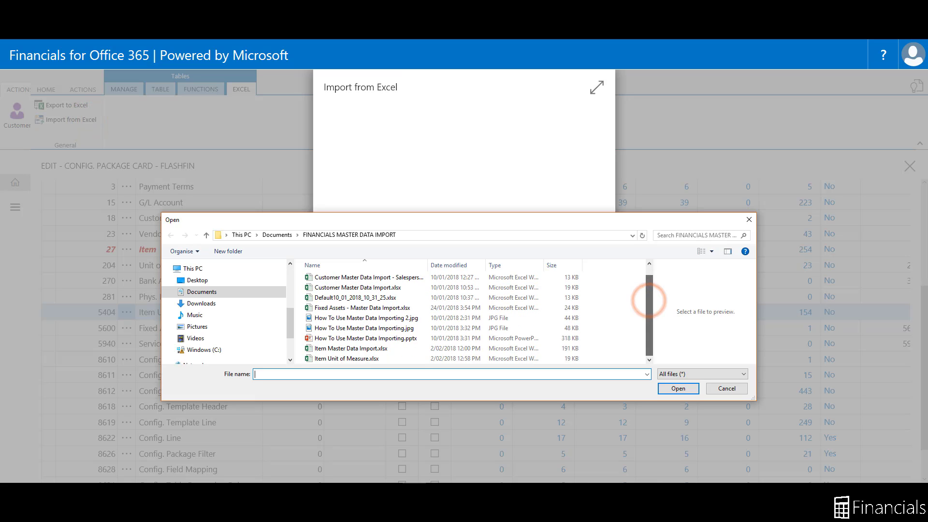
click(346, 358)
click(678, 388)
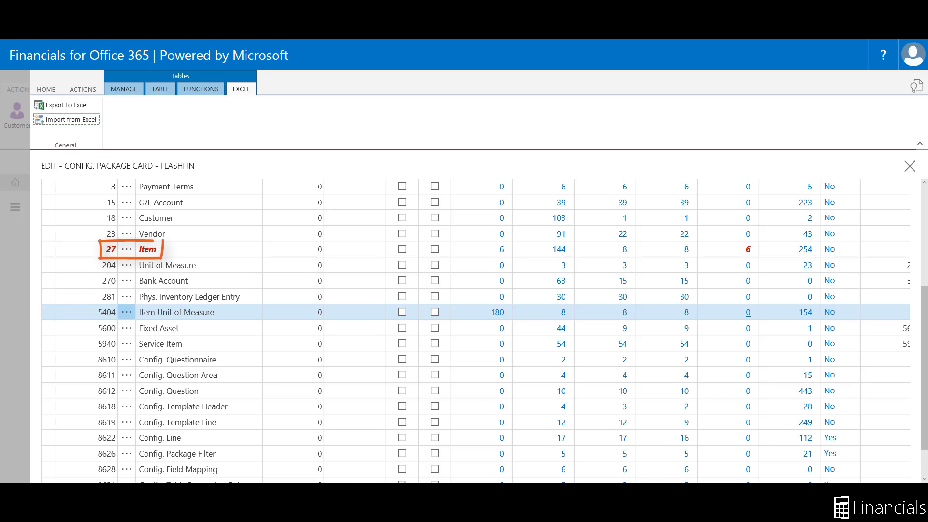
Apply the imported data of only the Item Unit of Measure table to the database.
click(201, 89)
click(60, 134)
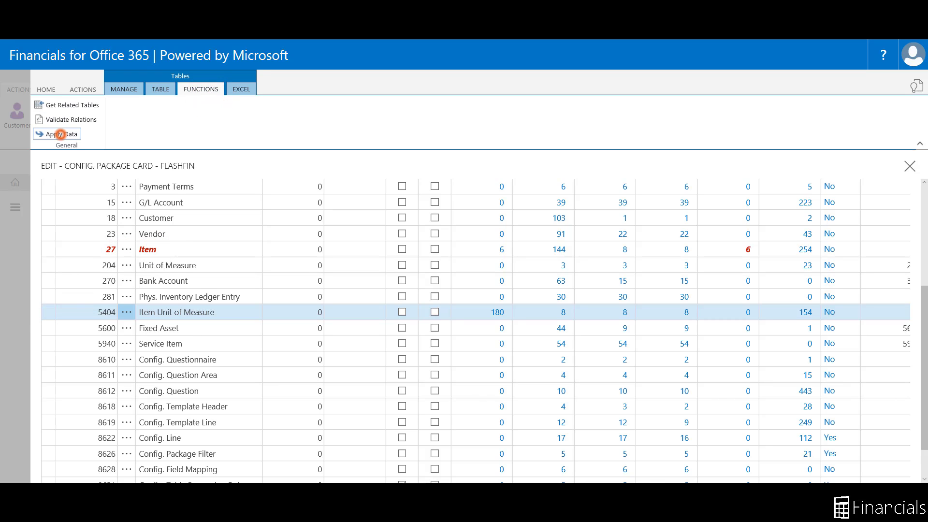
click(544, 298)
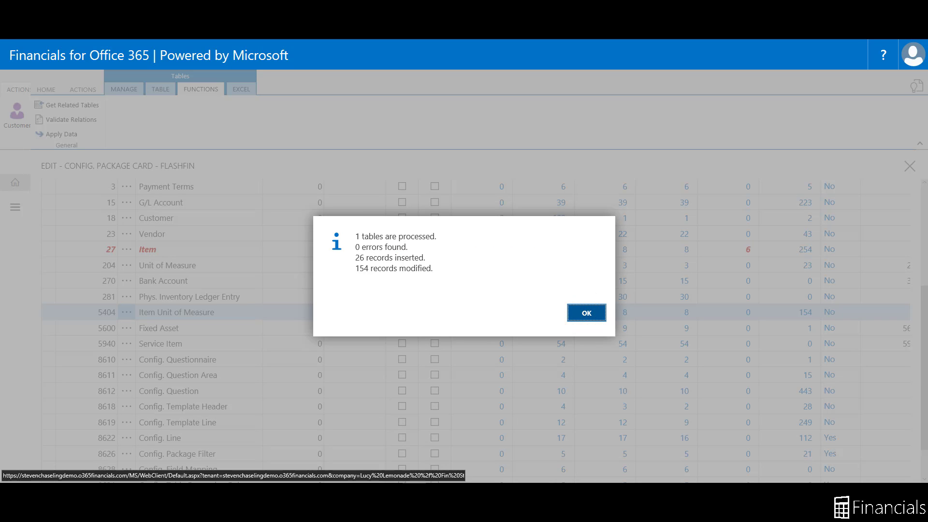
click(586, 313)
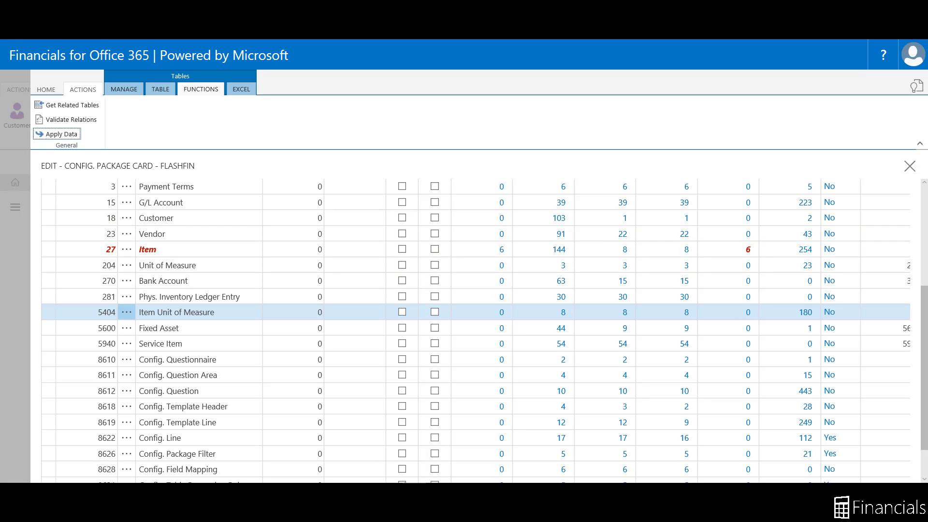
Apply the data of the whole FLASHFIN package to the database.
click(80, 88)
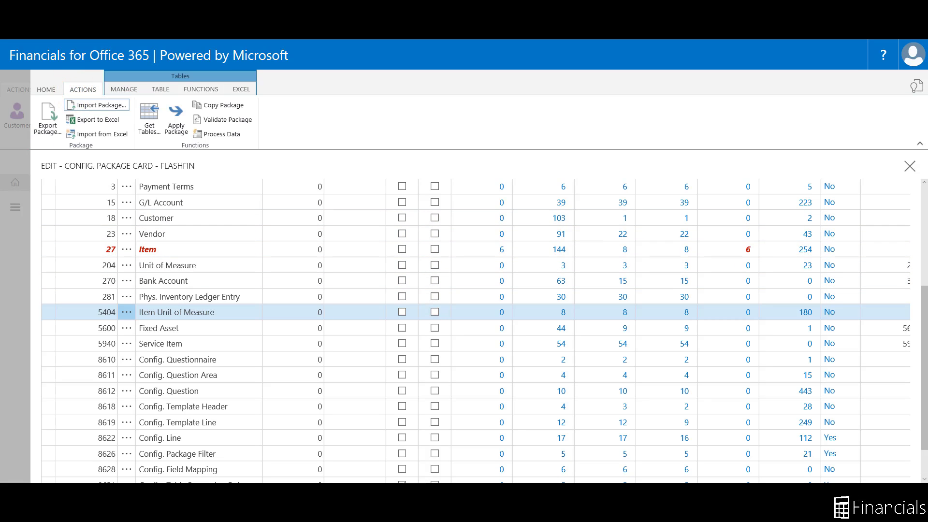
click(176, 111)
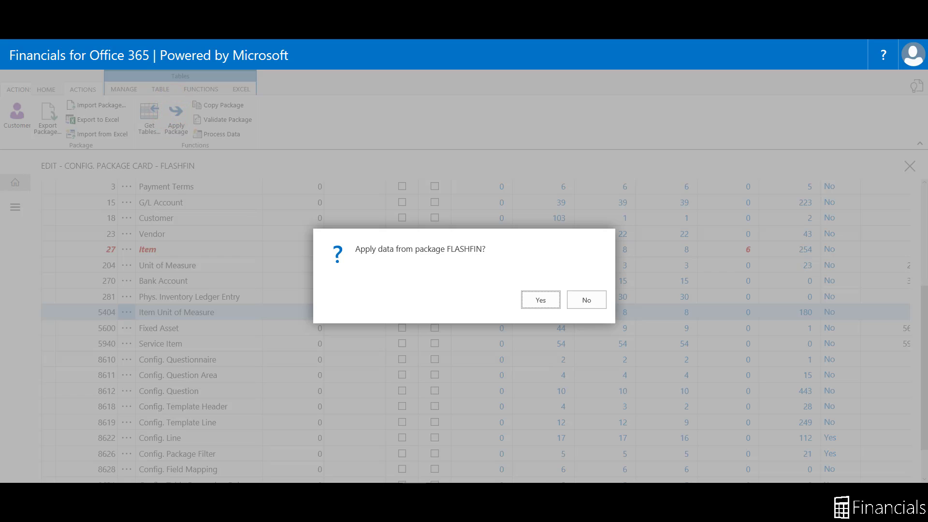
click(551, 302)
click(588, 320)
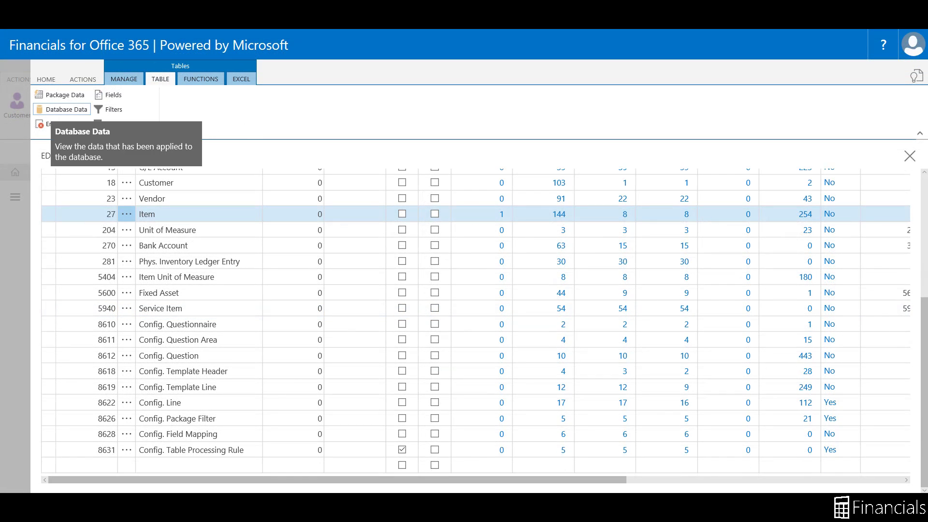
View the Item table's applied database records as a list and in both tile layouts.
click(54, 109)
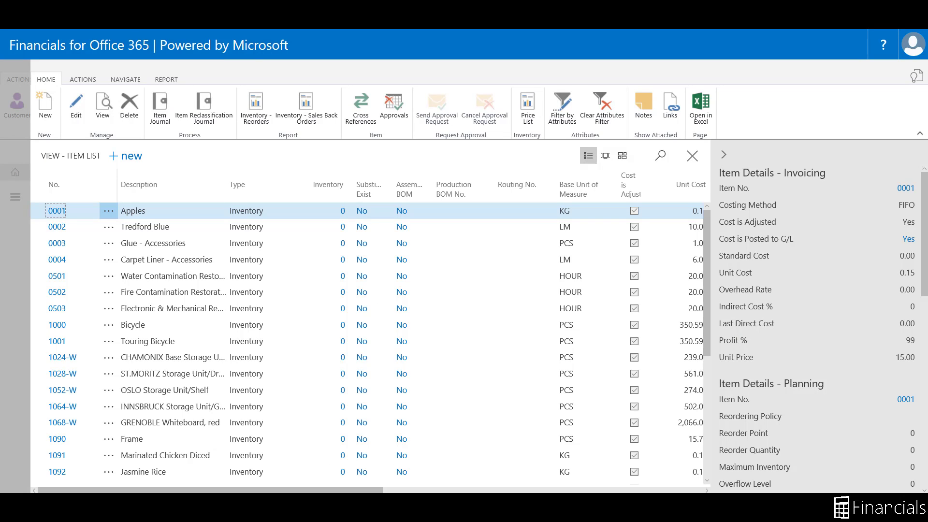
click(605, 156)
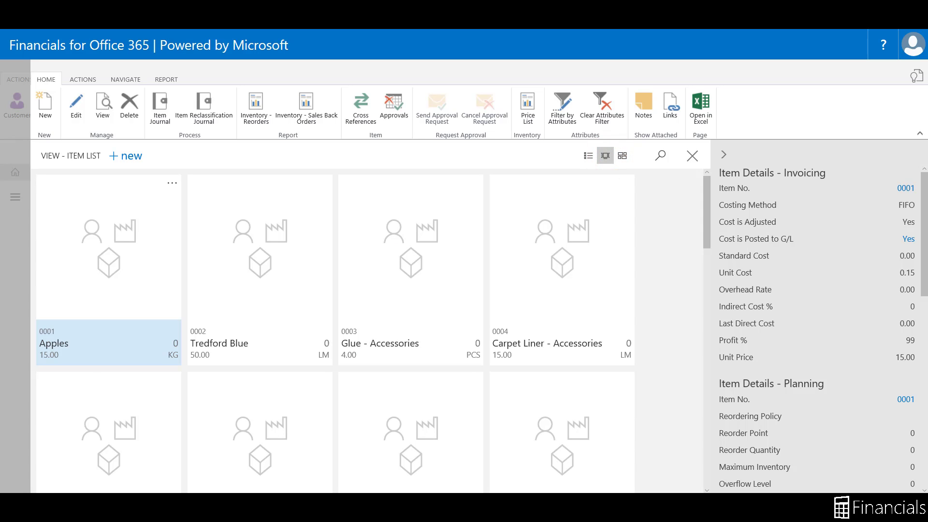
click(622, 155)
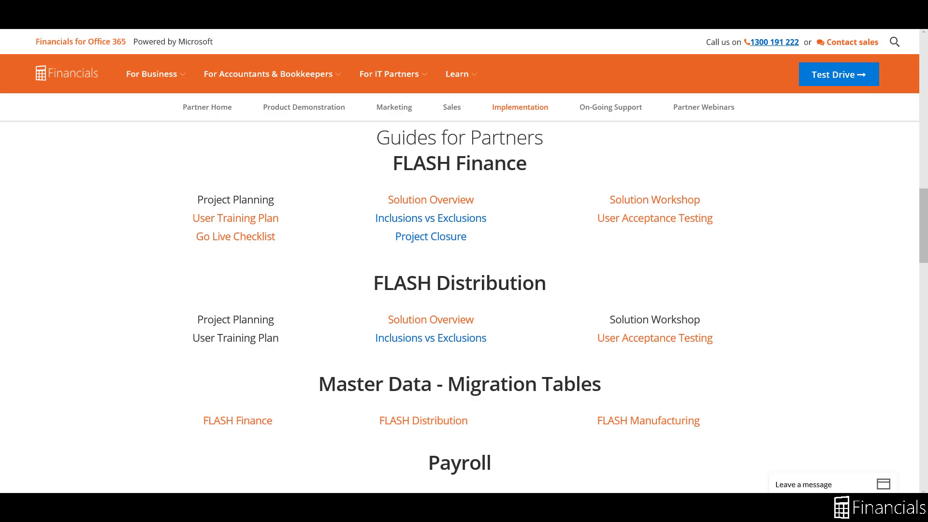
On the Financials partner website's Implementation page, open the FLASH Finance Inclusions vs Exclusions document.
click(474, 217)
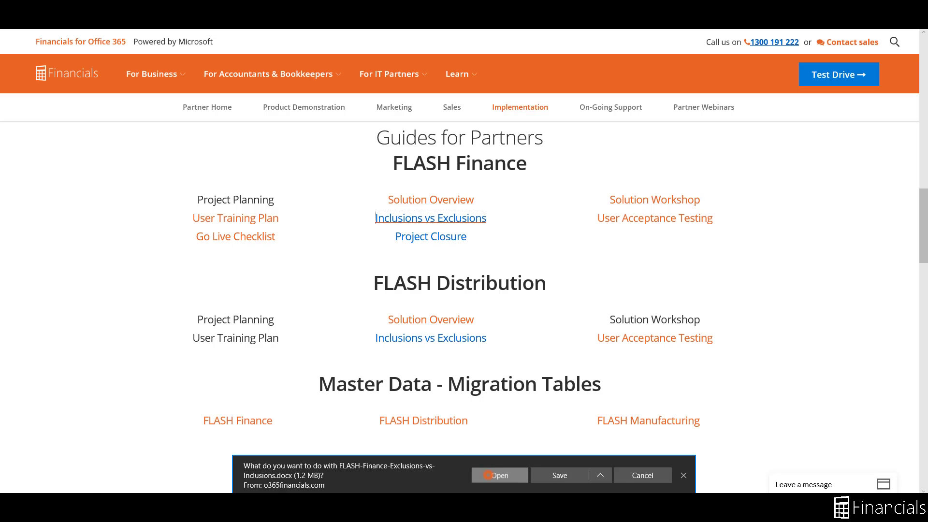
click(488, 475)
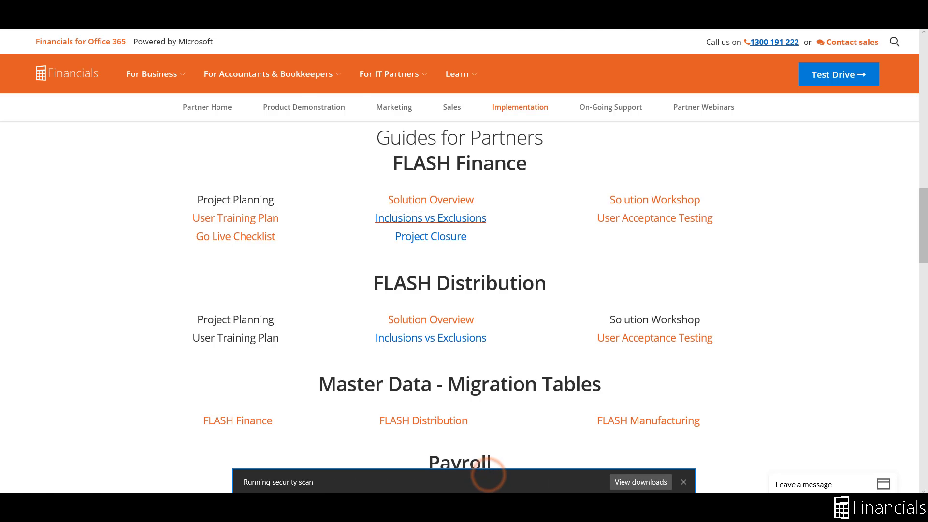